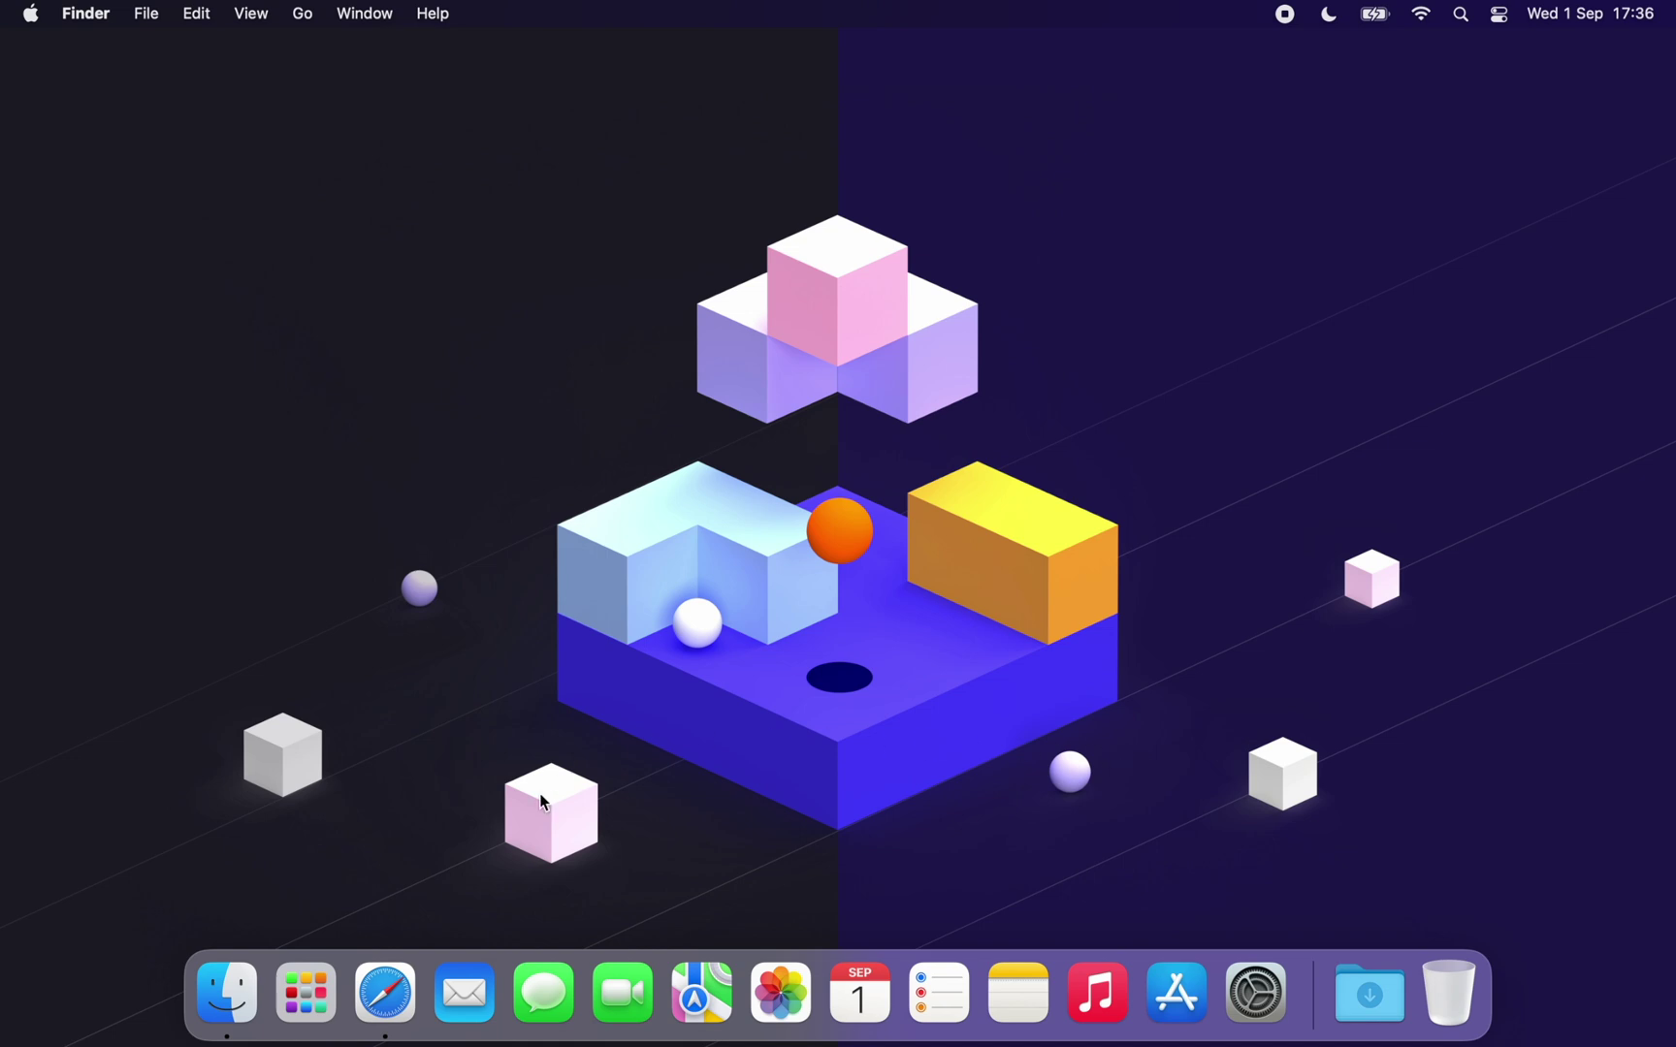
- Open blocksy.local in Safari, scroll through the home page, and launch the Customizer
{"action": "left_click", "coordinate": [408, 1019]}
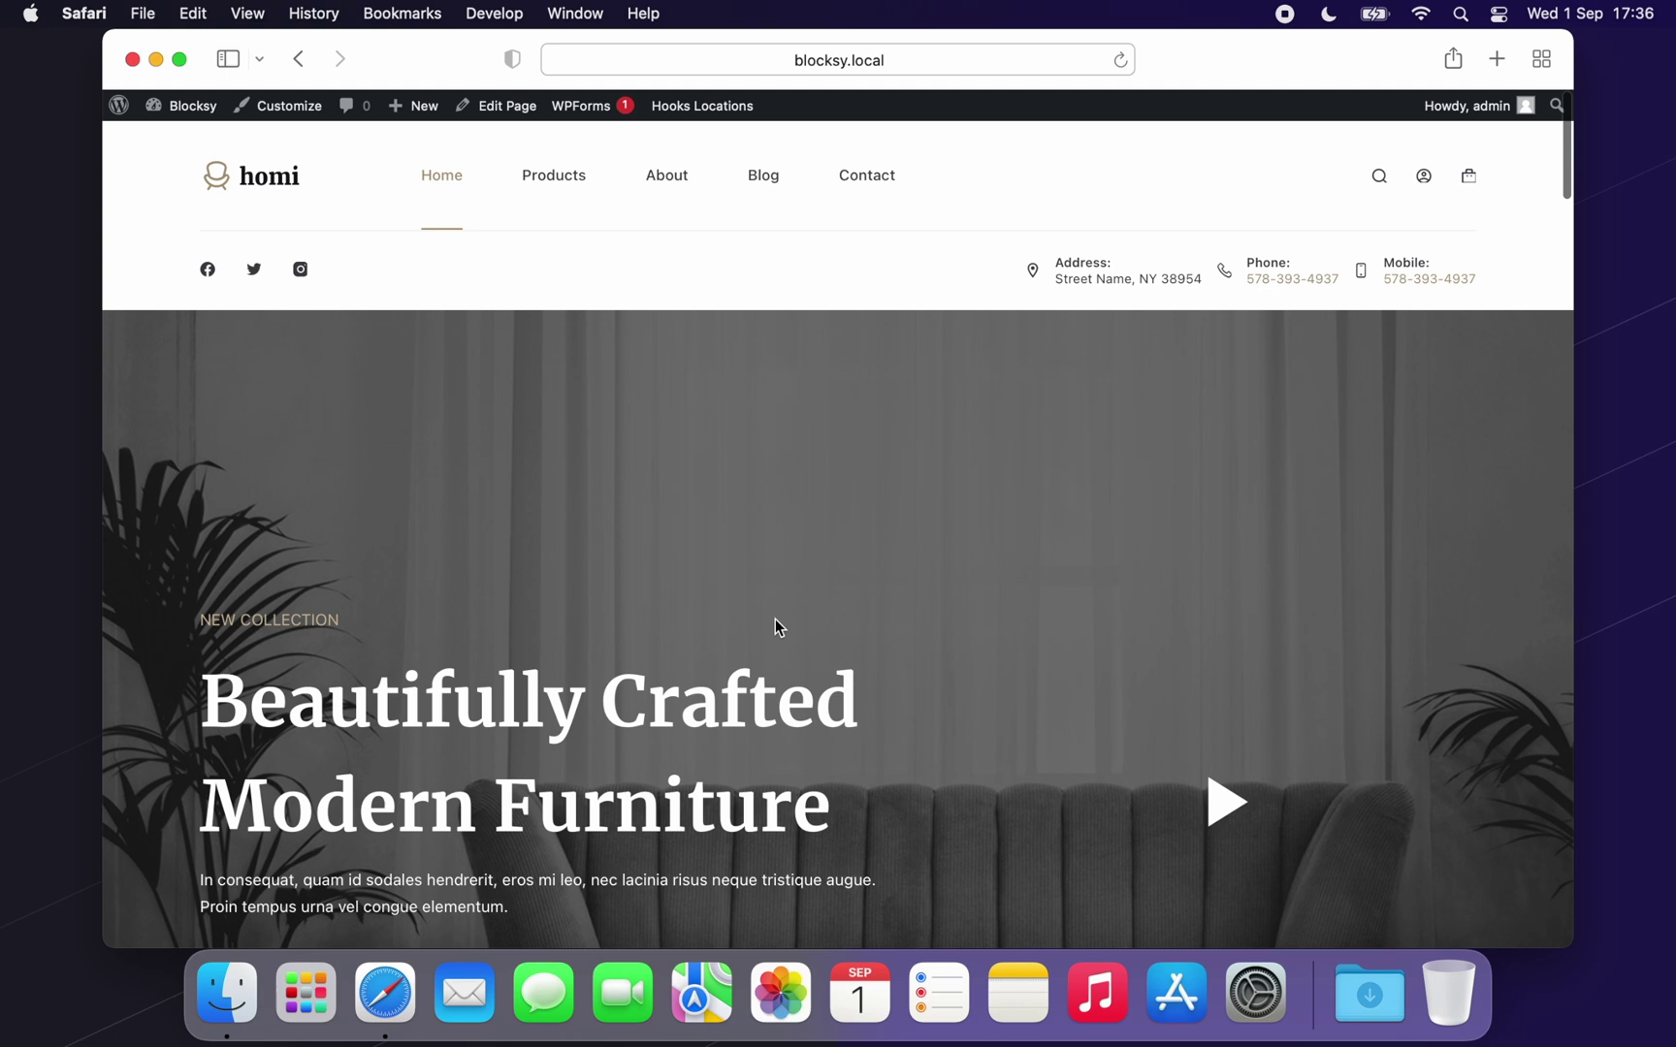
{"action": "scroll", "coordinate": [775, 621], "scroll_direction": "down", "scroll_amount": 5}
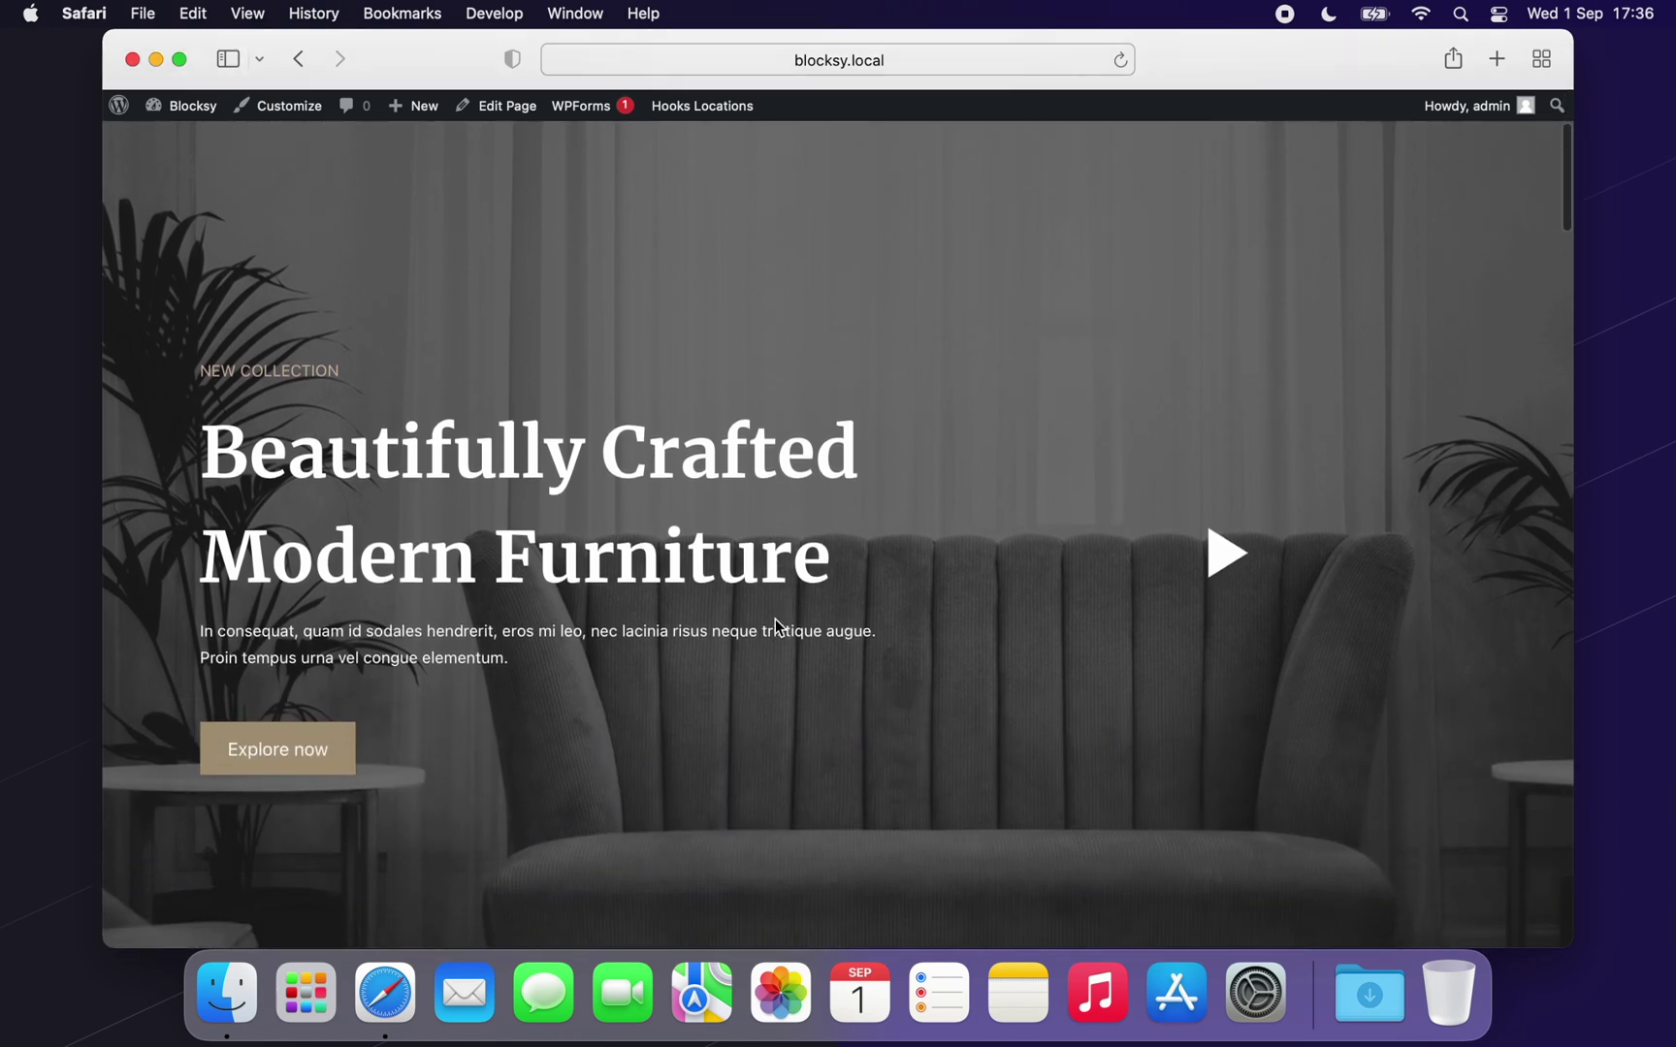
{"action": "scroll", "coordinate": [775, 621], "scroll_direction": "up", "scroll_amount": 5}
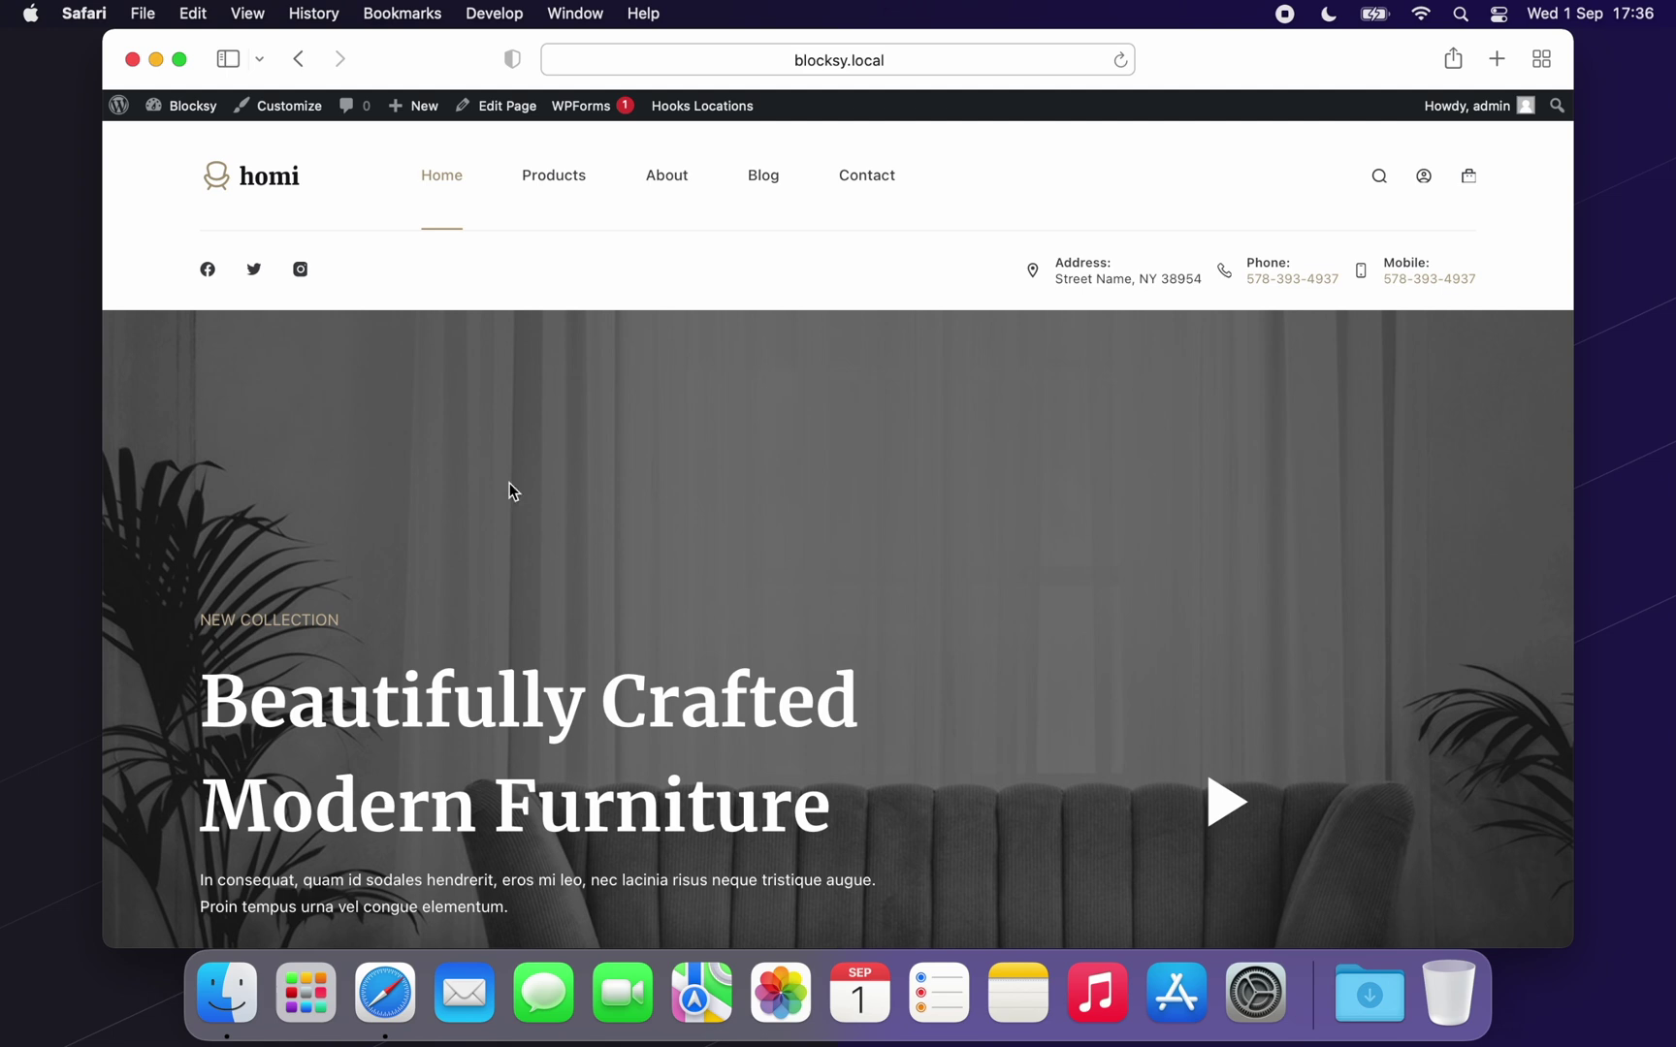
{"action": "left_click", "coordinate": [303, 112]}
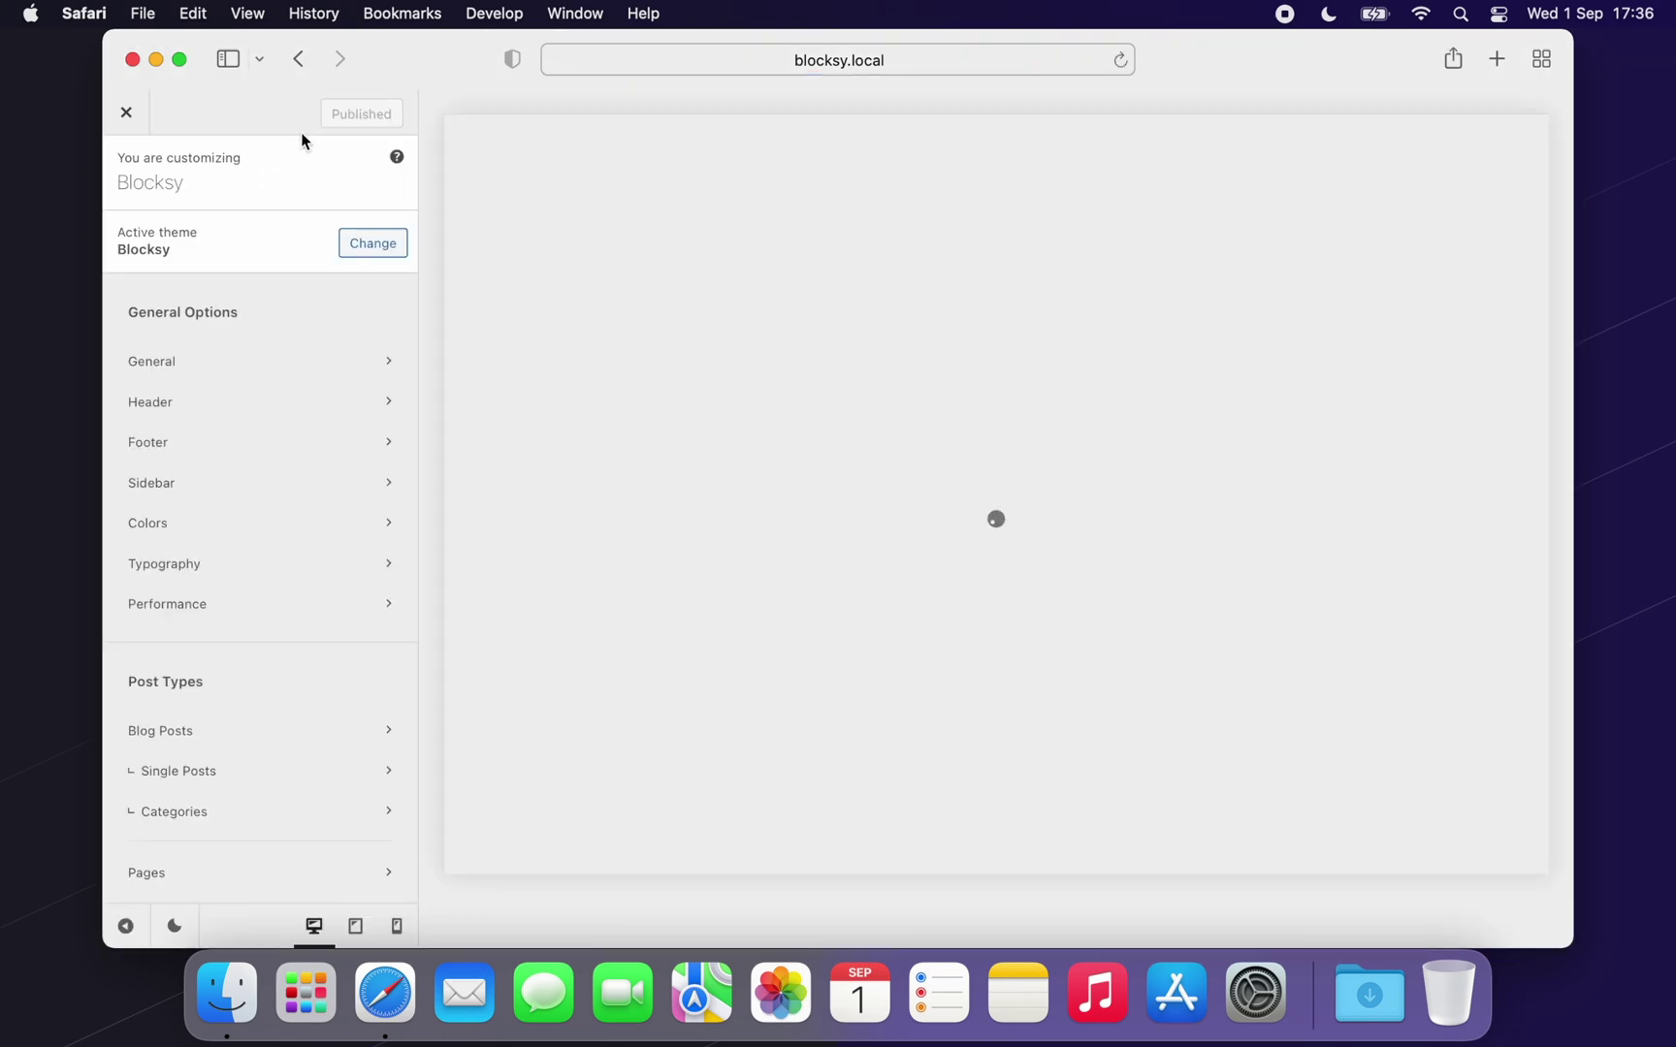
- Turn on Transparent Functionality for the Global Header under Header > Headers
{"action": "left_click", "coordinate": [321, 404]}
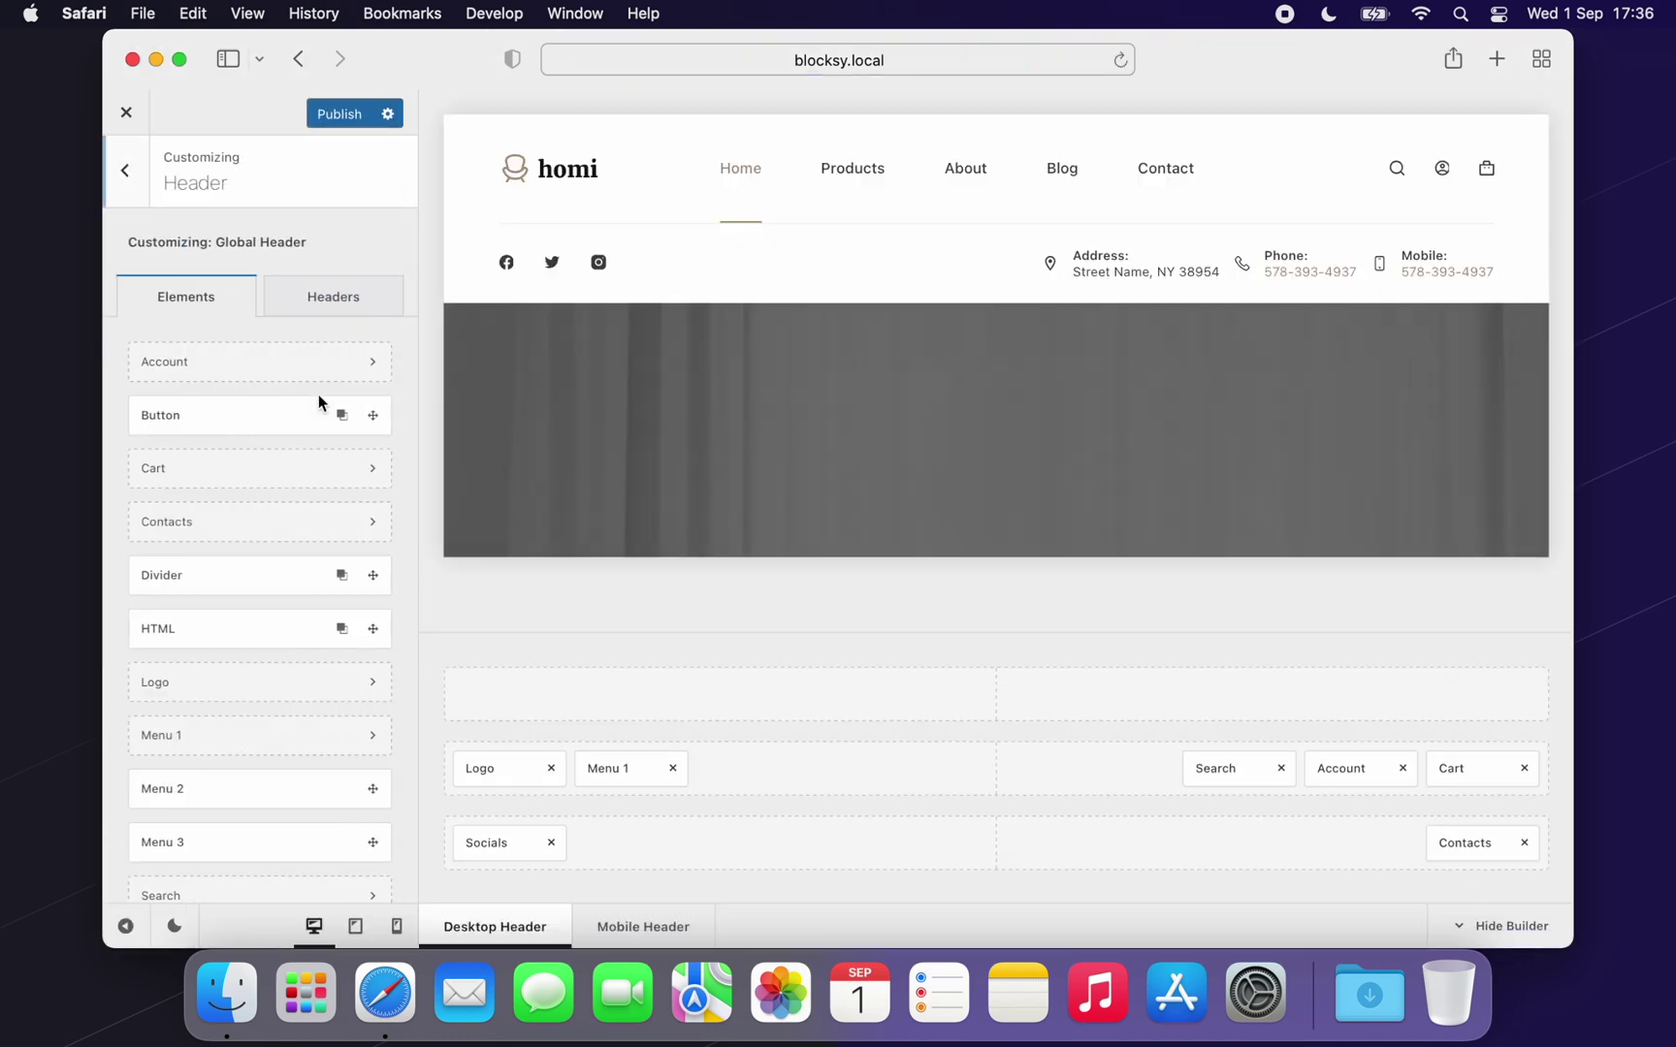
{"action": "left_click", "coordinate": [360, 312]}
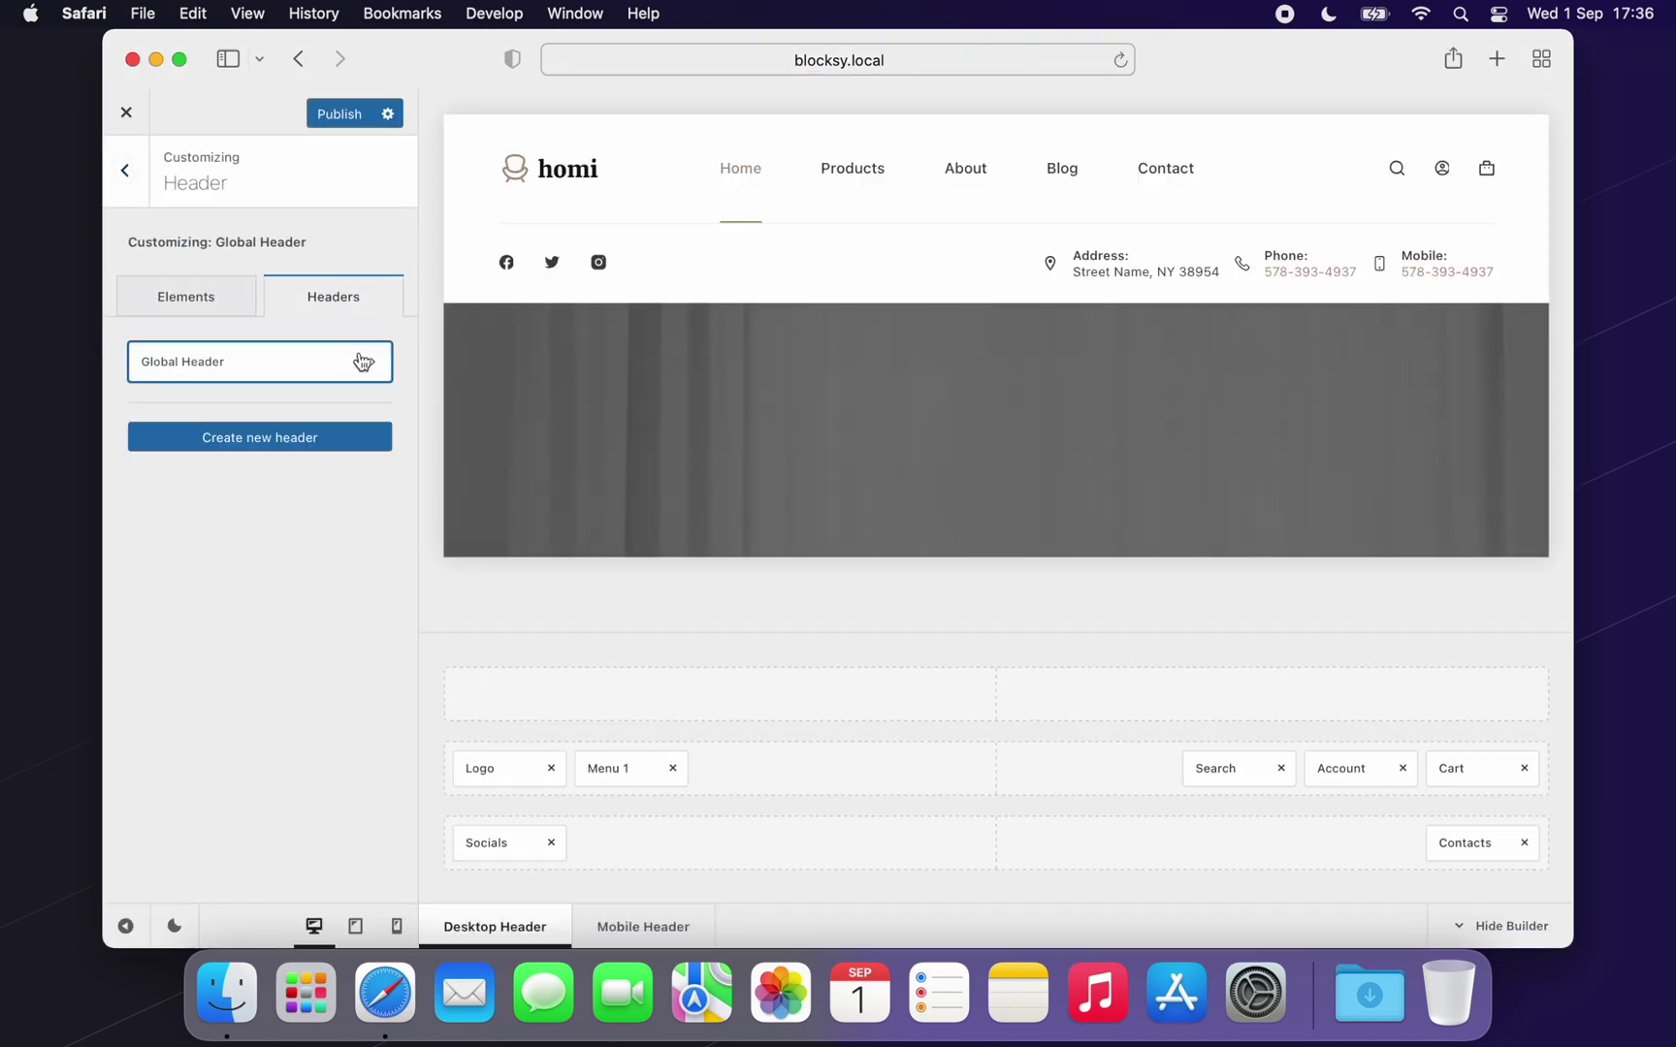
{"action": "left_click", "coordinate": [362, 361]}
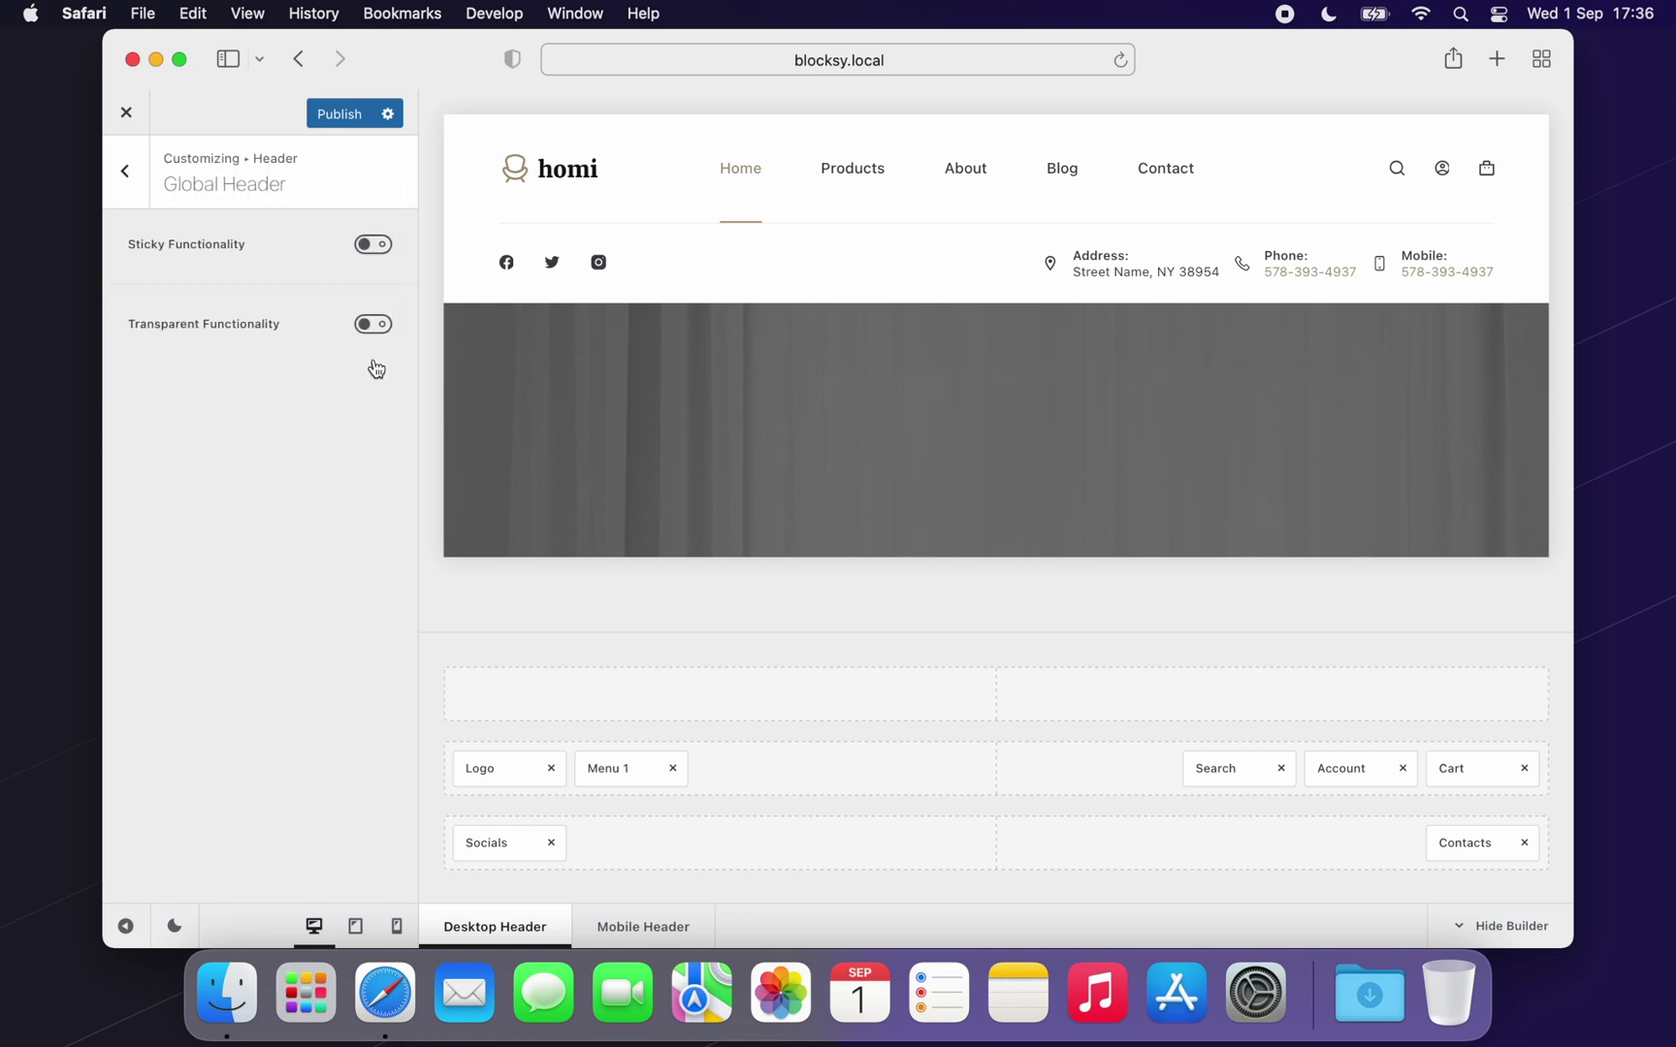
{"action": "left_click", "coordinate": [378, 326]}
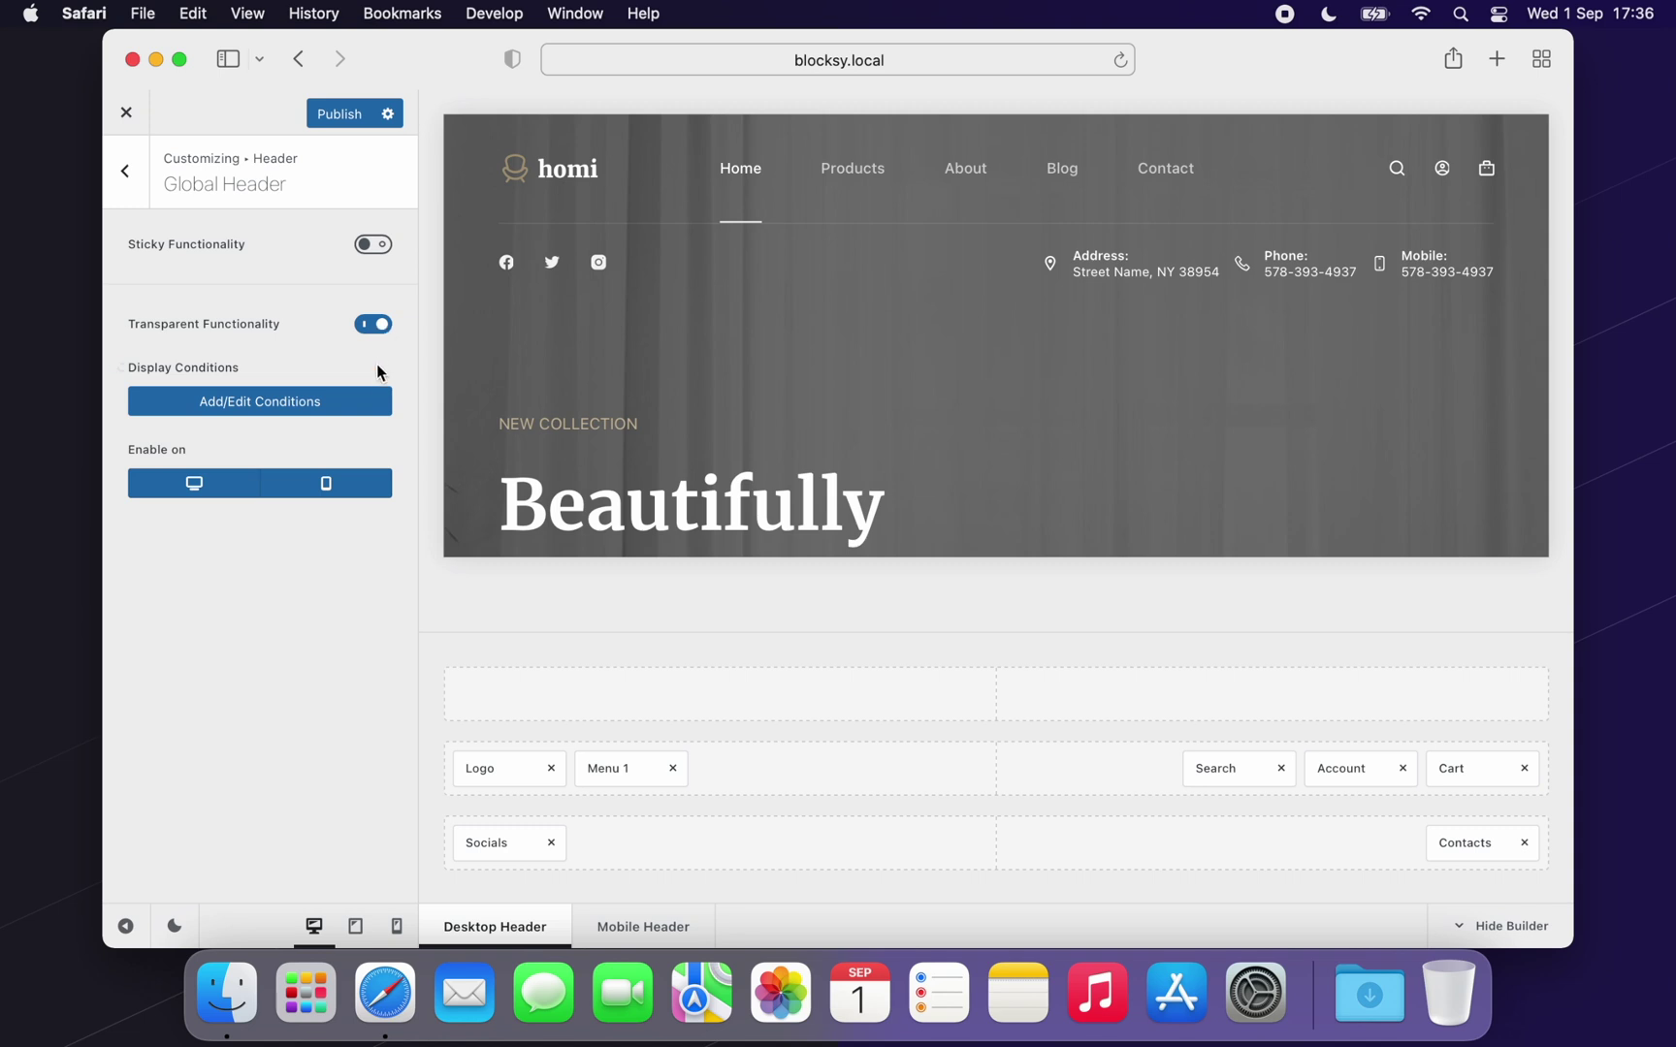
{"action": "left_click", "coordinate": [378, 403]}
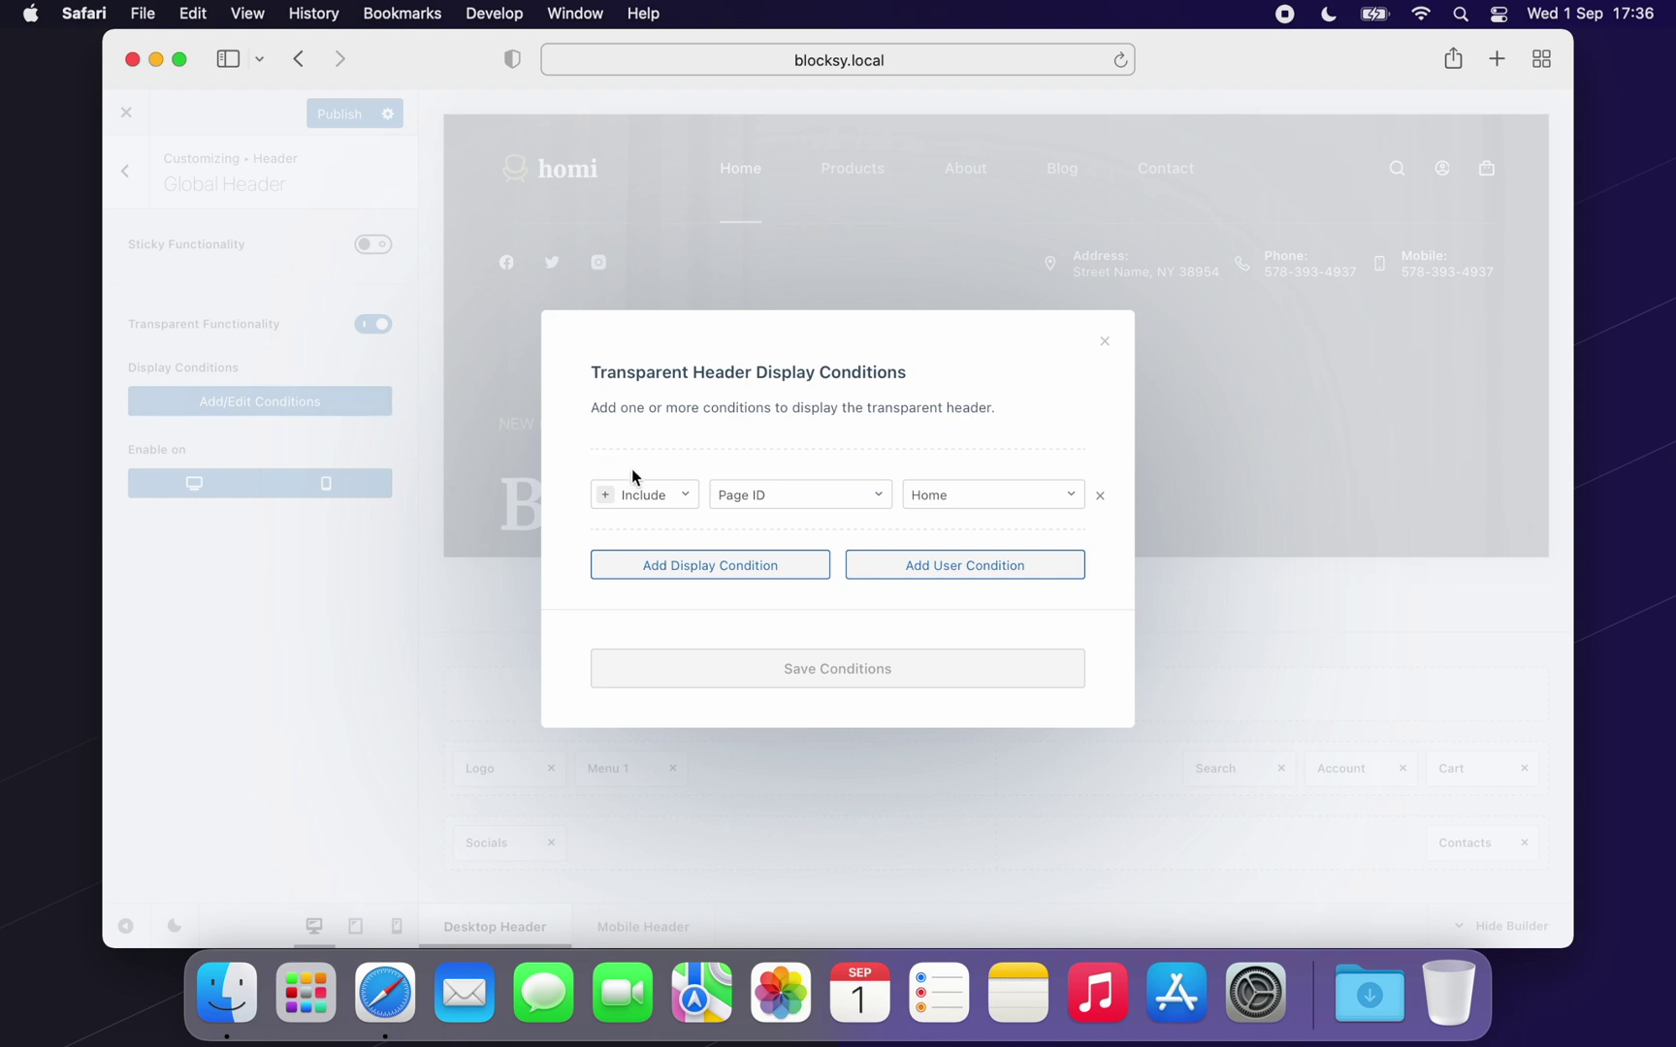
- Set the first display condition to Include > Page ID > Home
{"action": "left_click", "coordinate": [956, 495]}
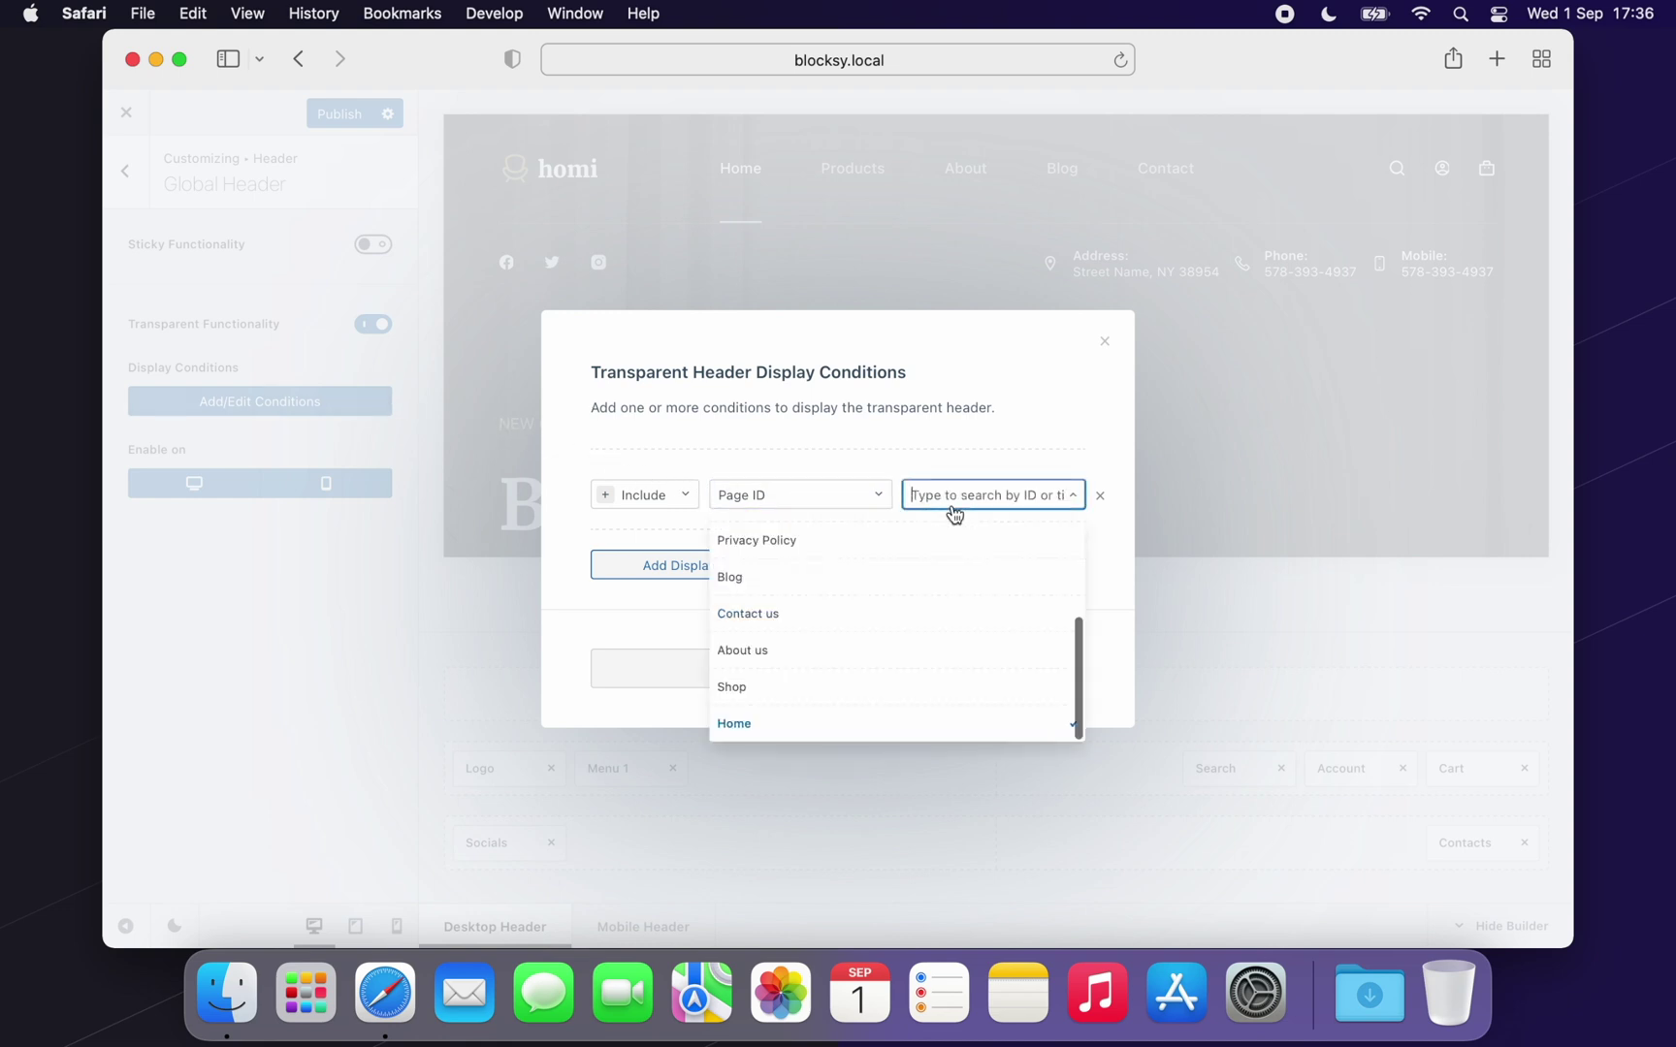
{"action": "left_click", "coordinate": [955, 496]}
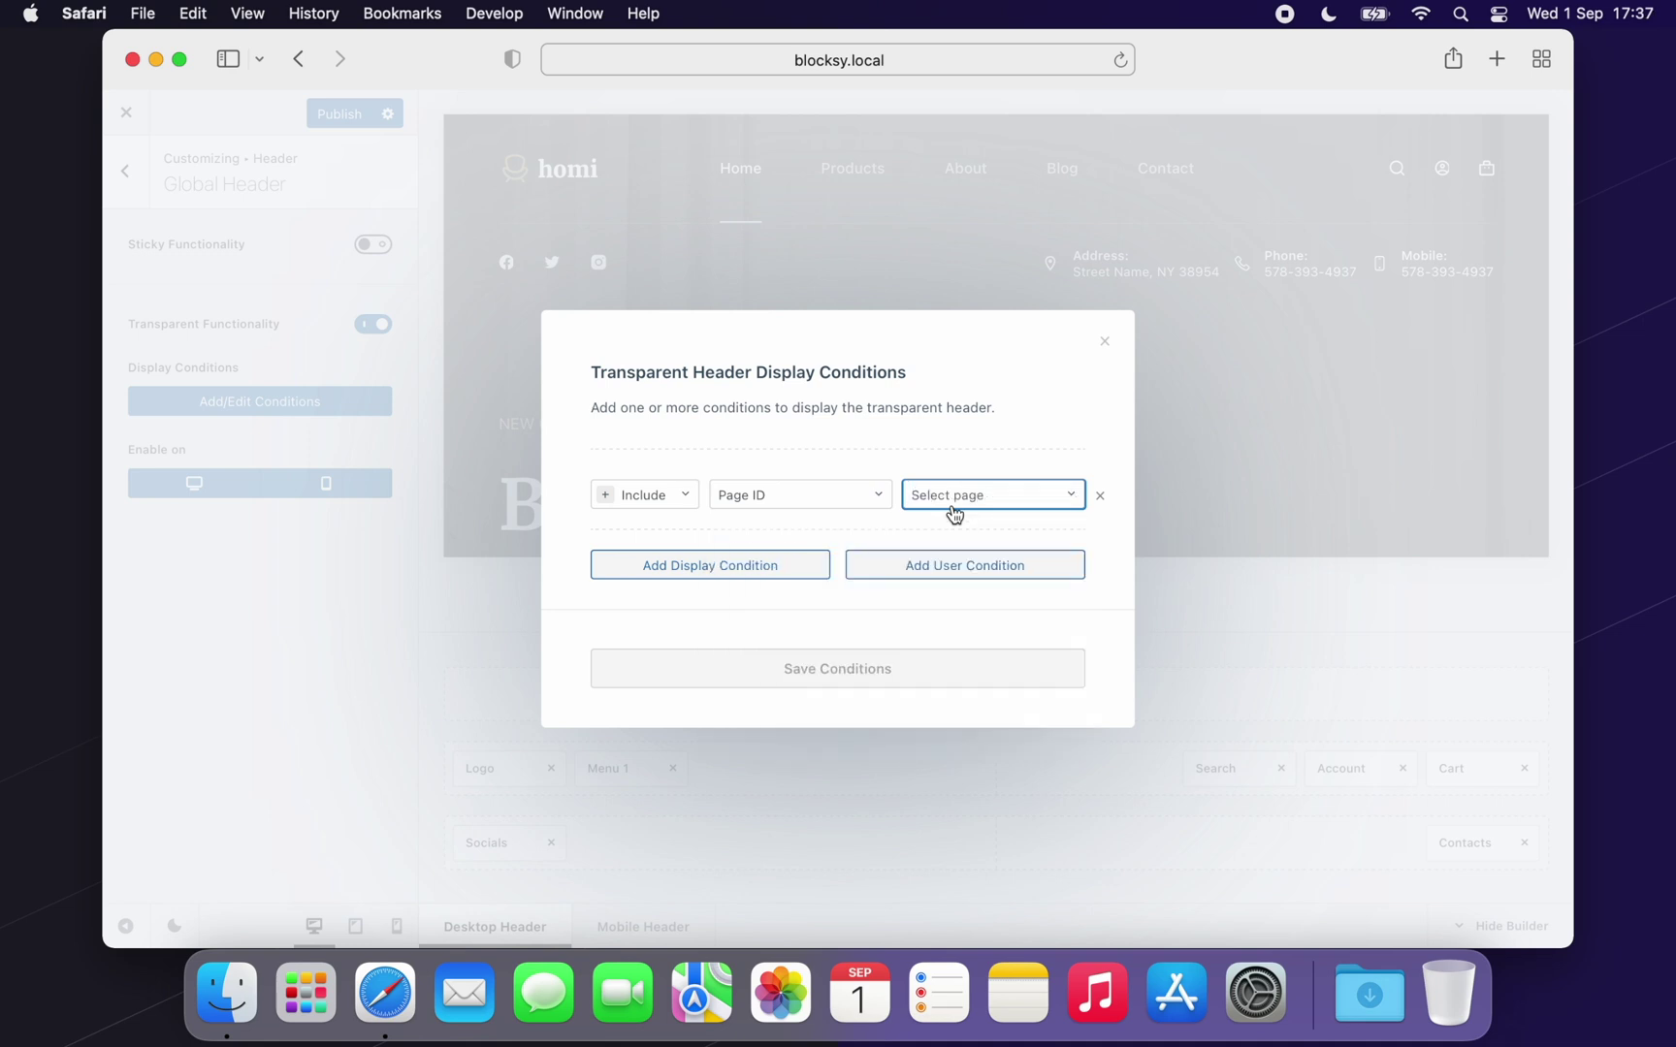
{"action": "left_click", "coordinate": [955, 514]}
{"action": "left_click", "coordinate": [1013, 727]}
- Add an Exclude > Page ID > Shop condition and save the conditions
{"action": "left_click", "coordinate": [781, 570]}
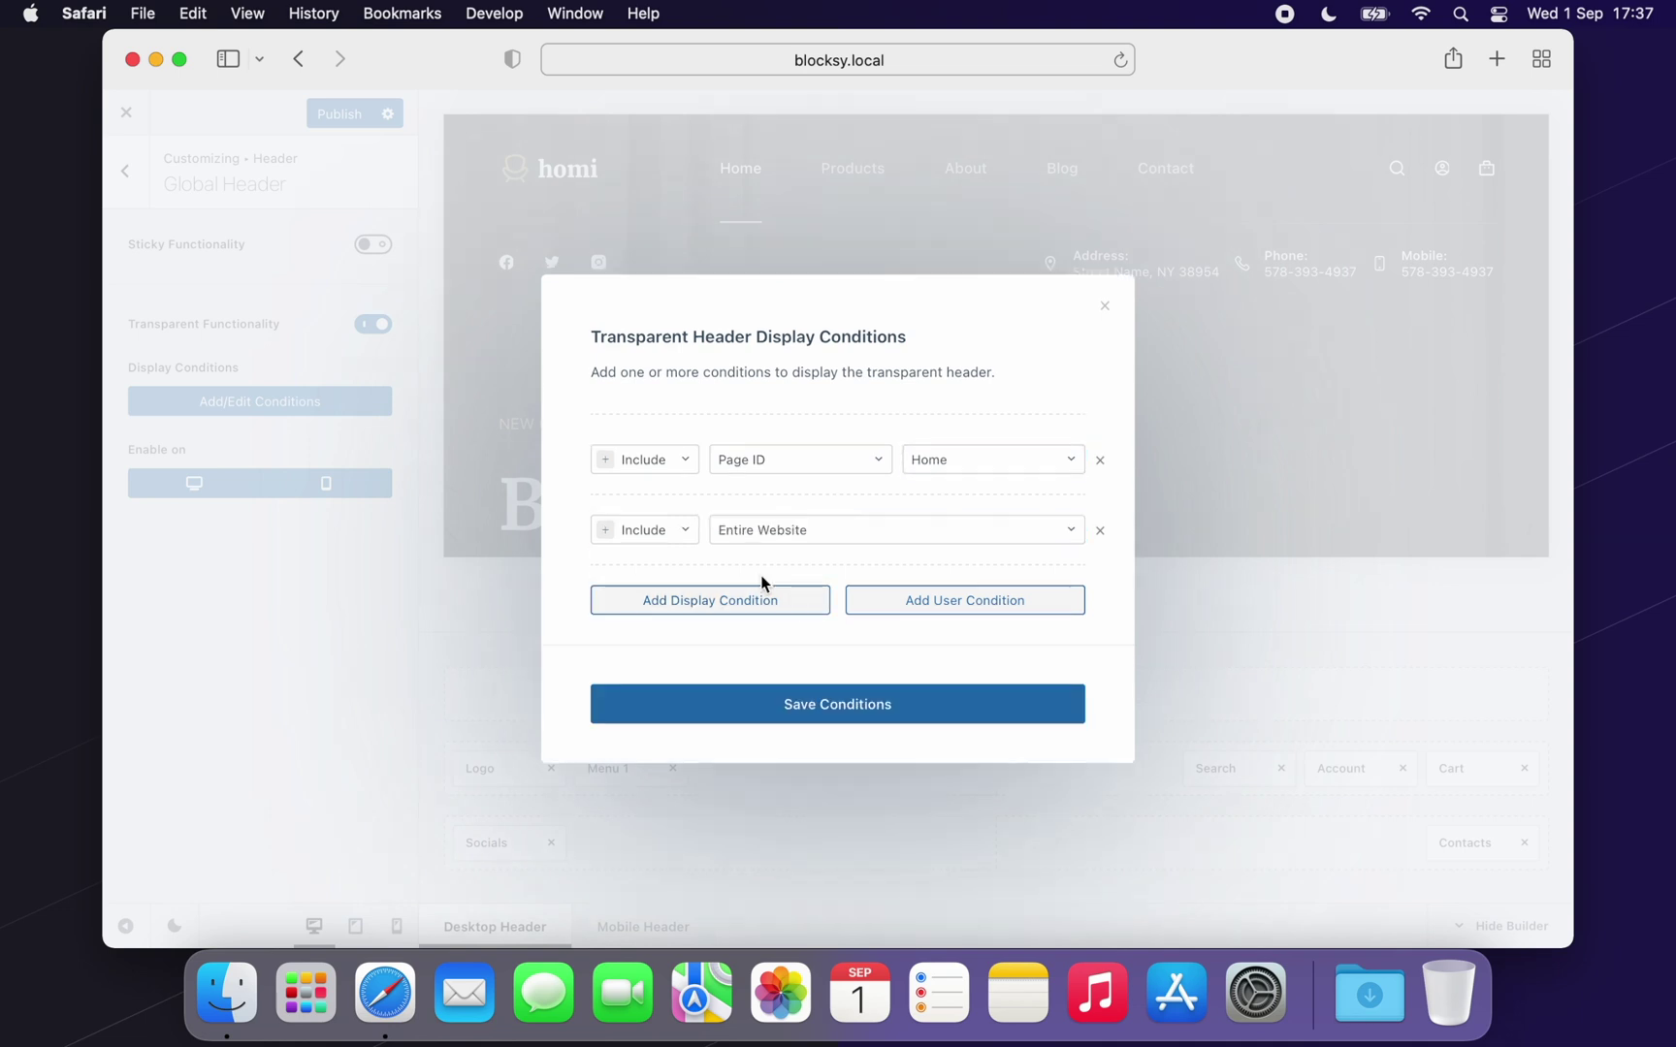
{"action": "left_click", "coordinate": [665, 534]}
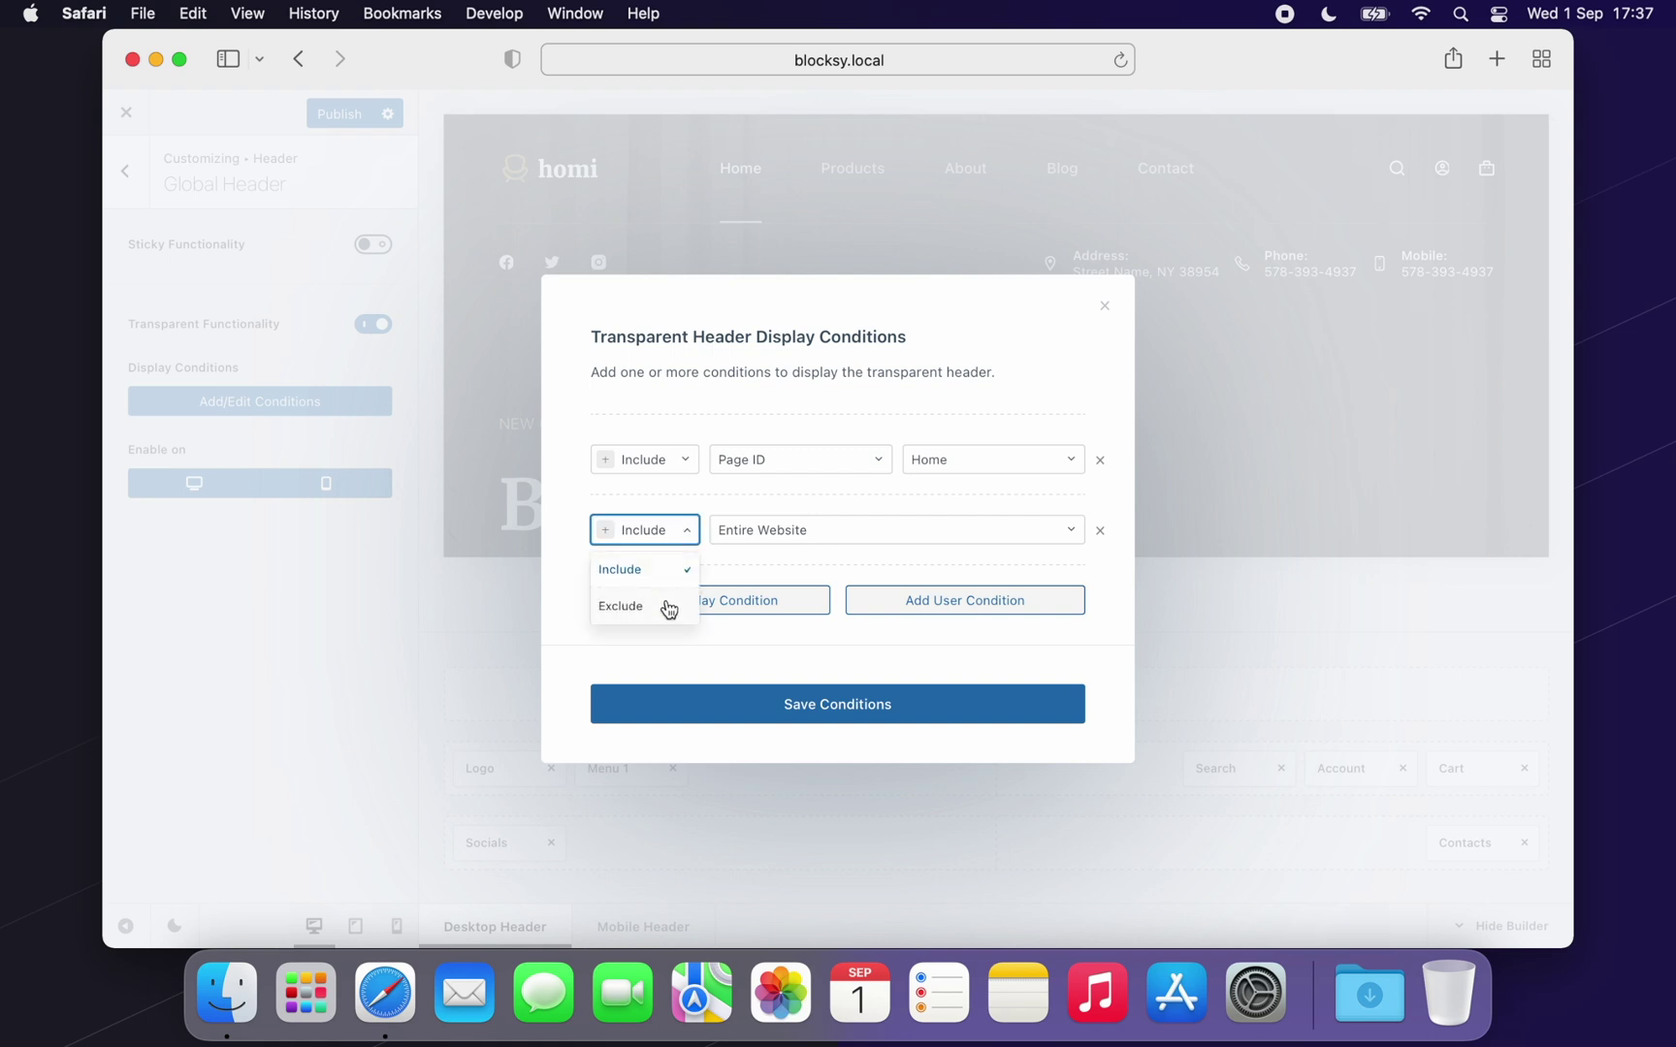
{"action": "left_click", "coordinate": [668, 606]}
{"action": "left_click", "coordinate": [829, 538]}
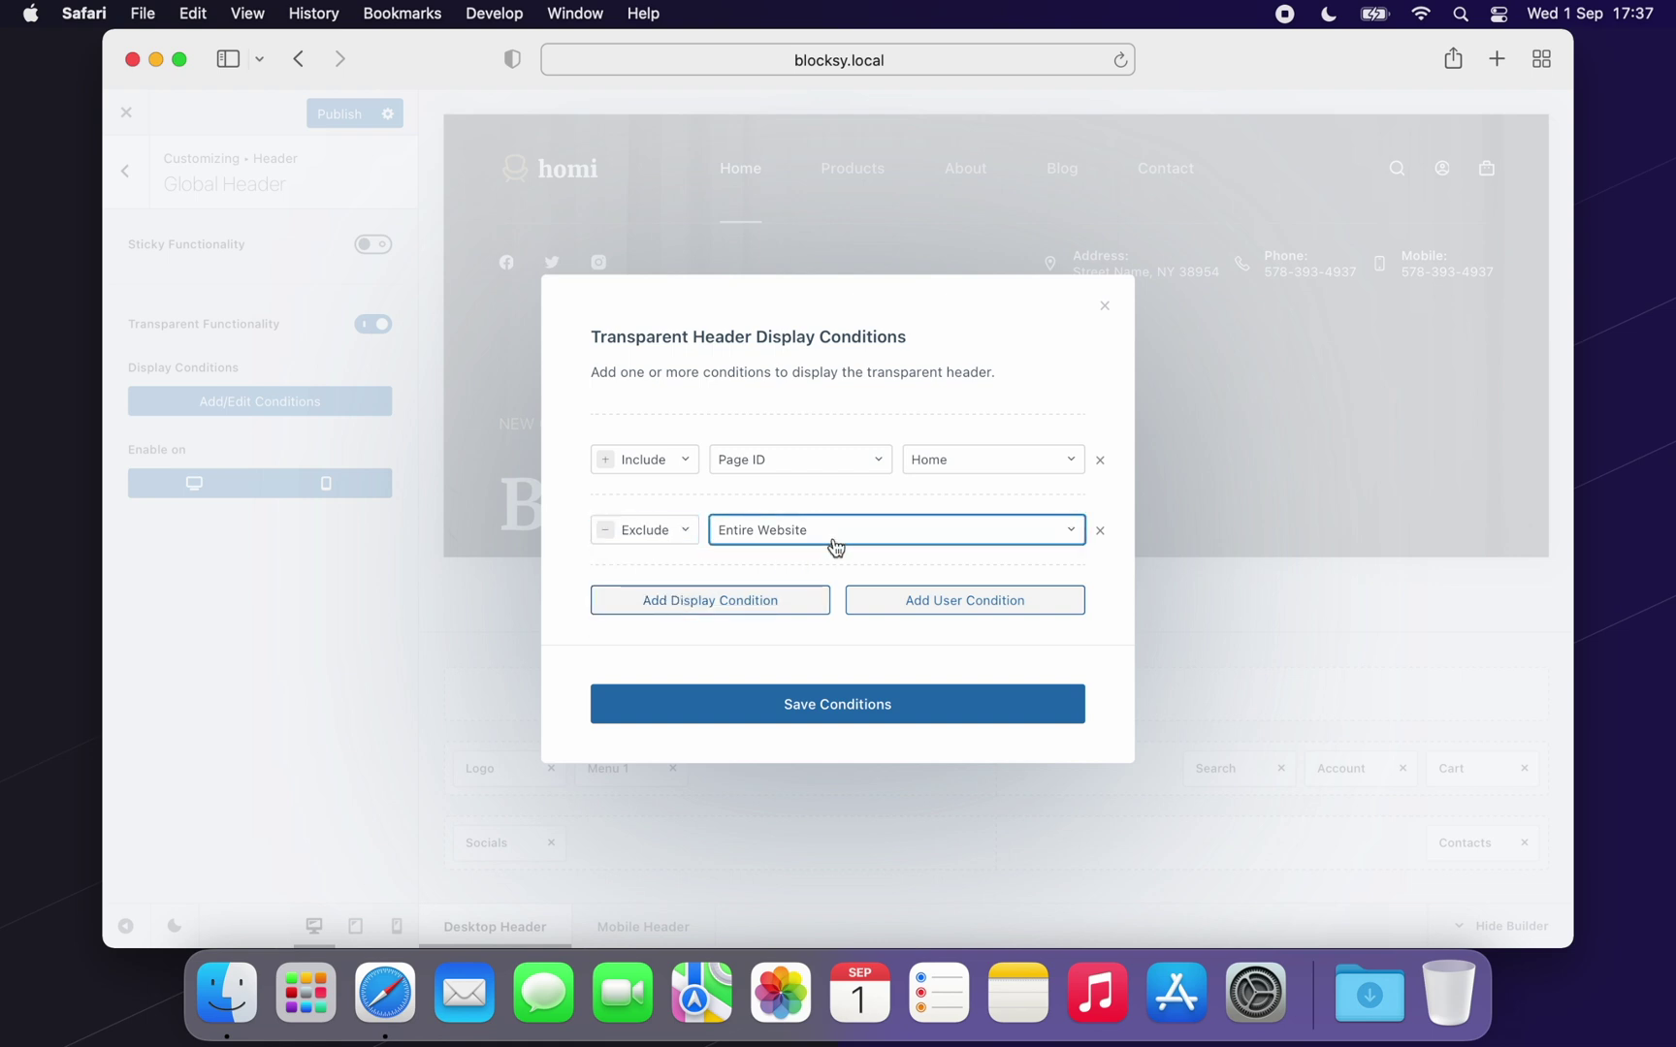
{"action": "scroll", "coordinate": [845, 654], "scroll_direction": "down", "scroll_amount": 10}
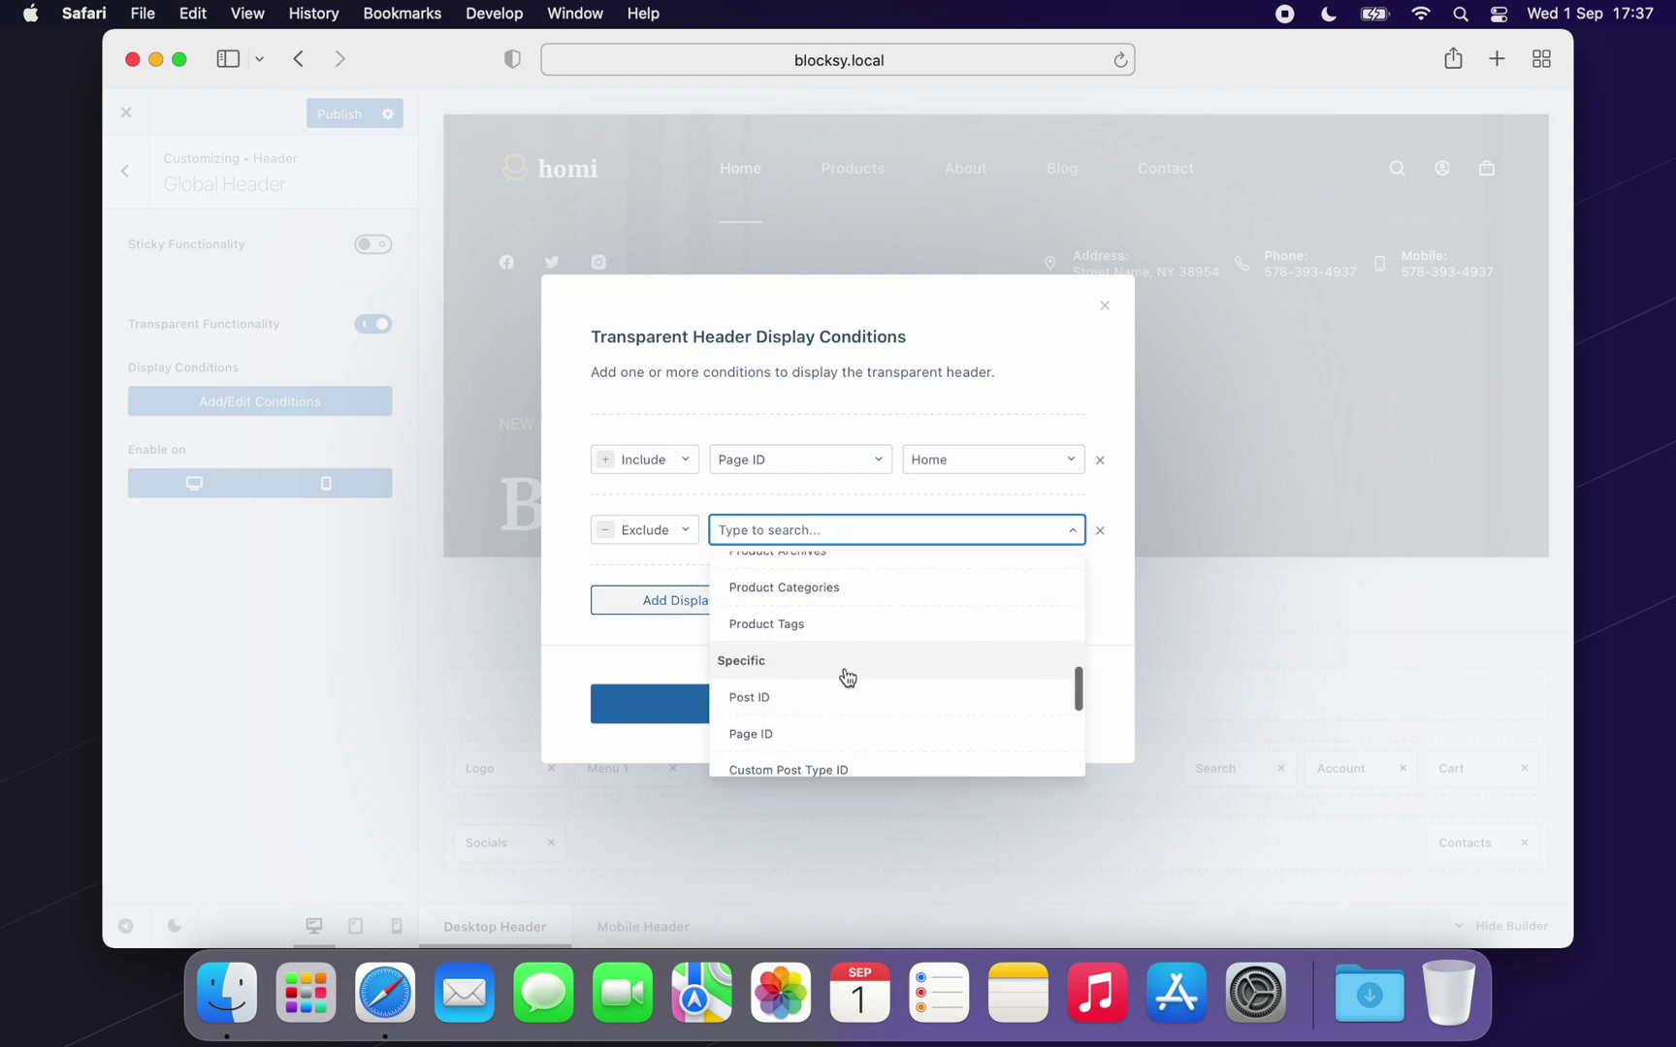
{"action": "left_click", "coordinate": [830, 729]}
{"action": "left_click", "coordinate": [921, 538]}
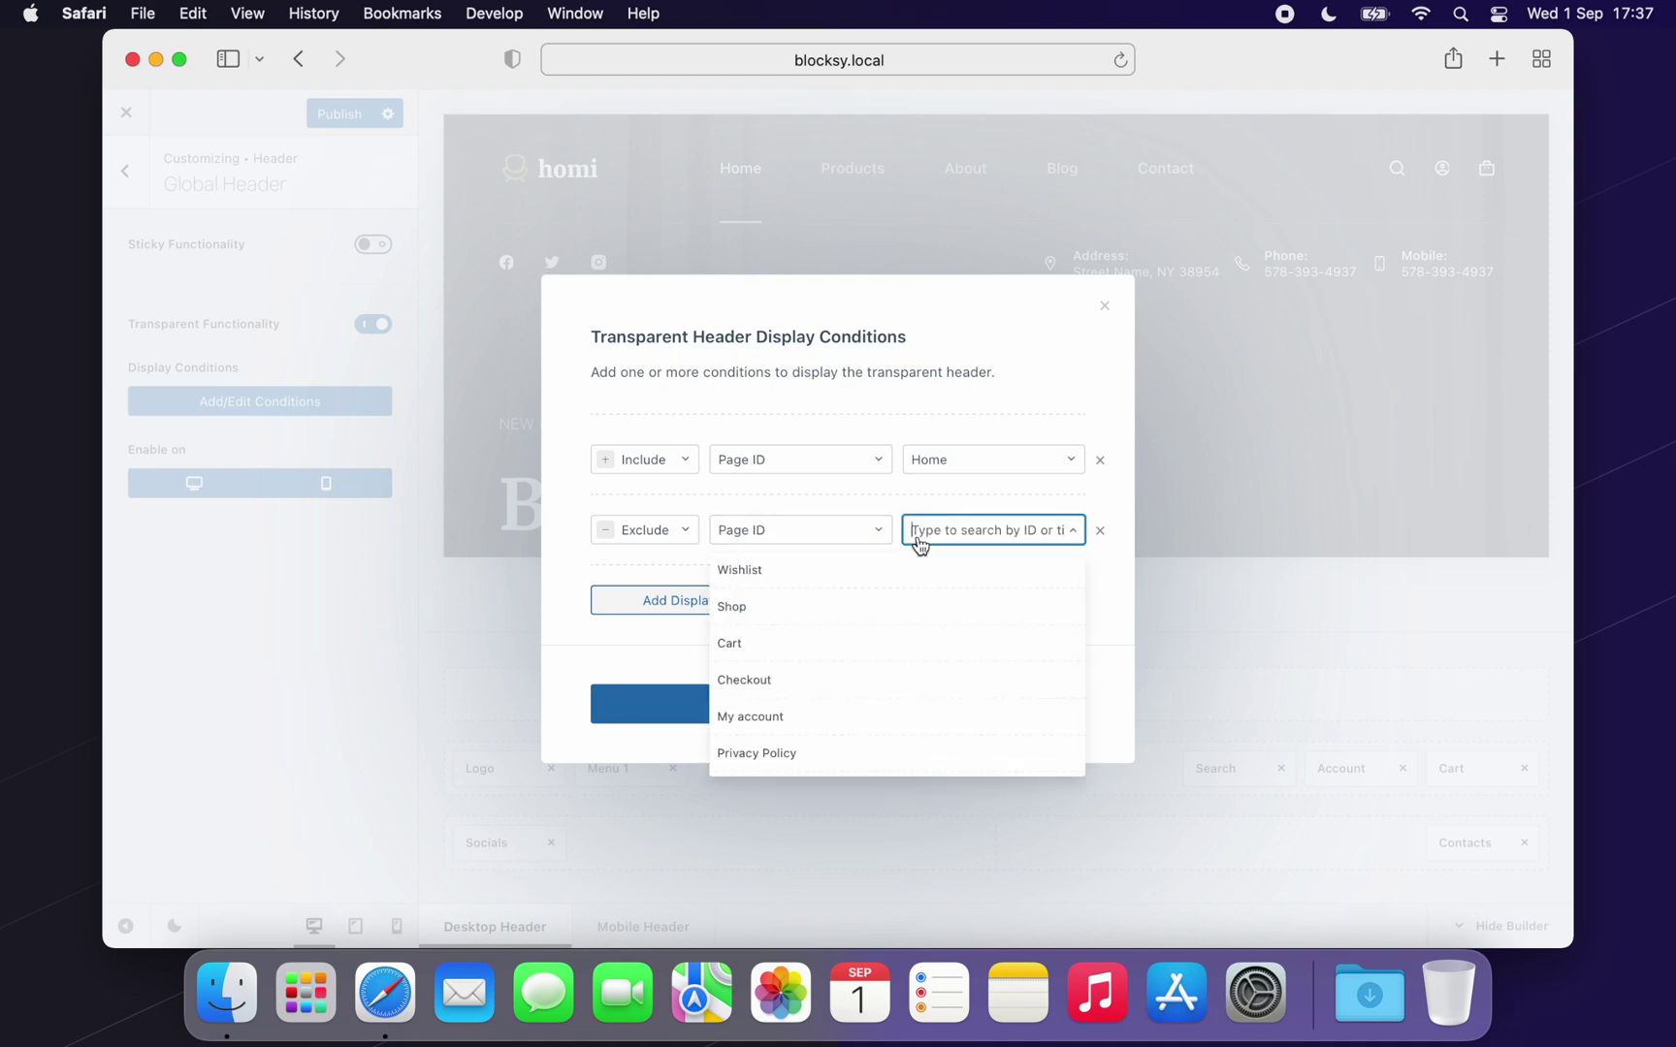
{"action": "left_click", "coordinate": [924, 606]}
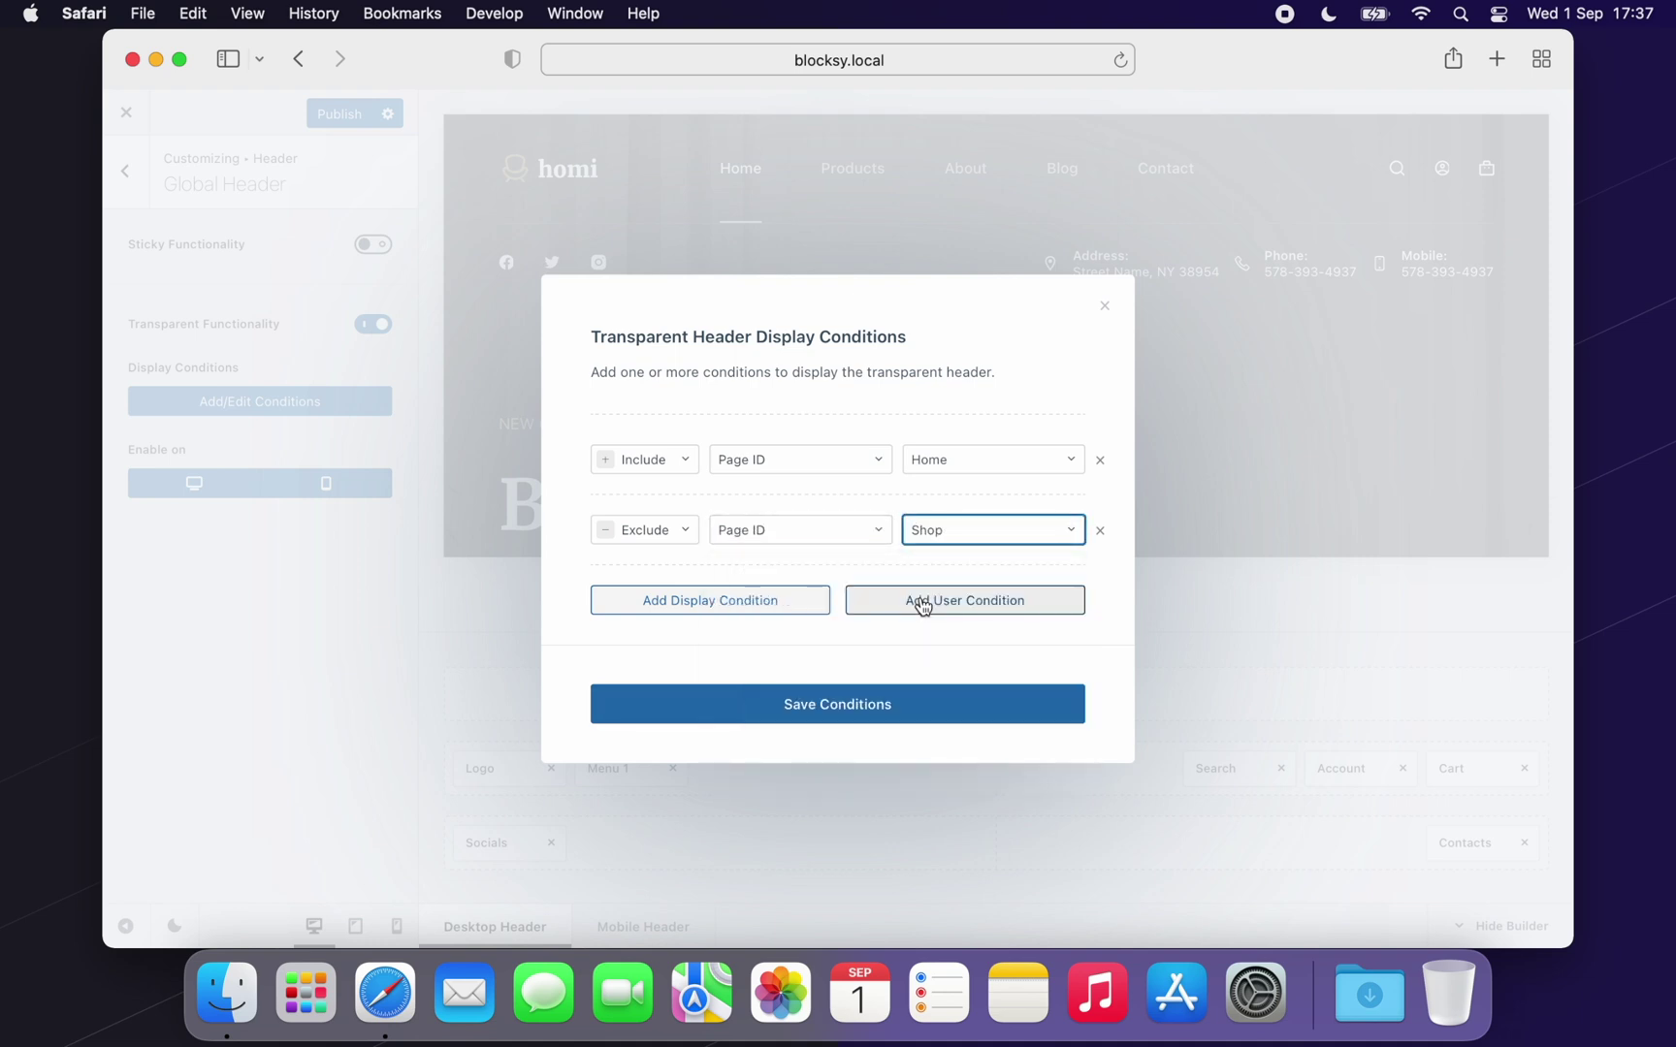
{"action": "left_click", "coordinate": [898, 705]}
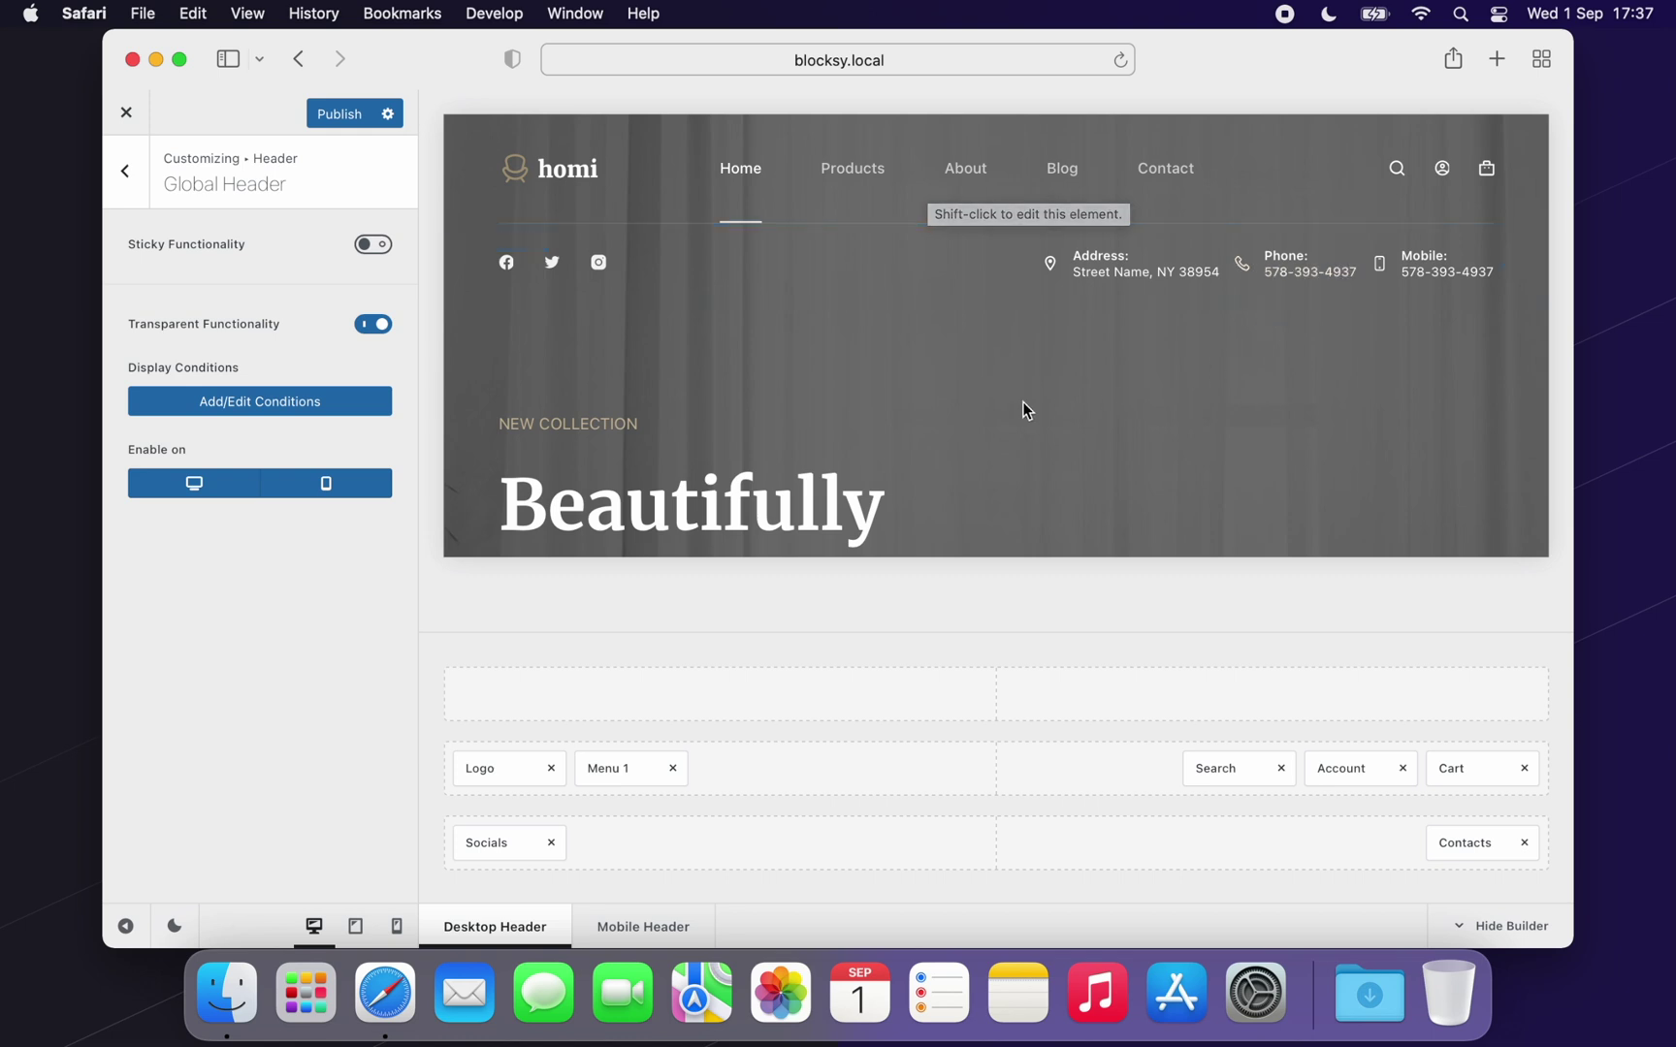
- Switch on the Global Header's Sticky Functionality toggle
{"action": "left_click", "coordinate": [376, 250]}
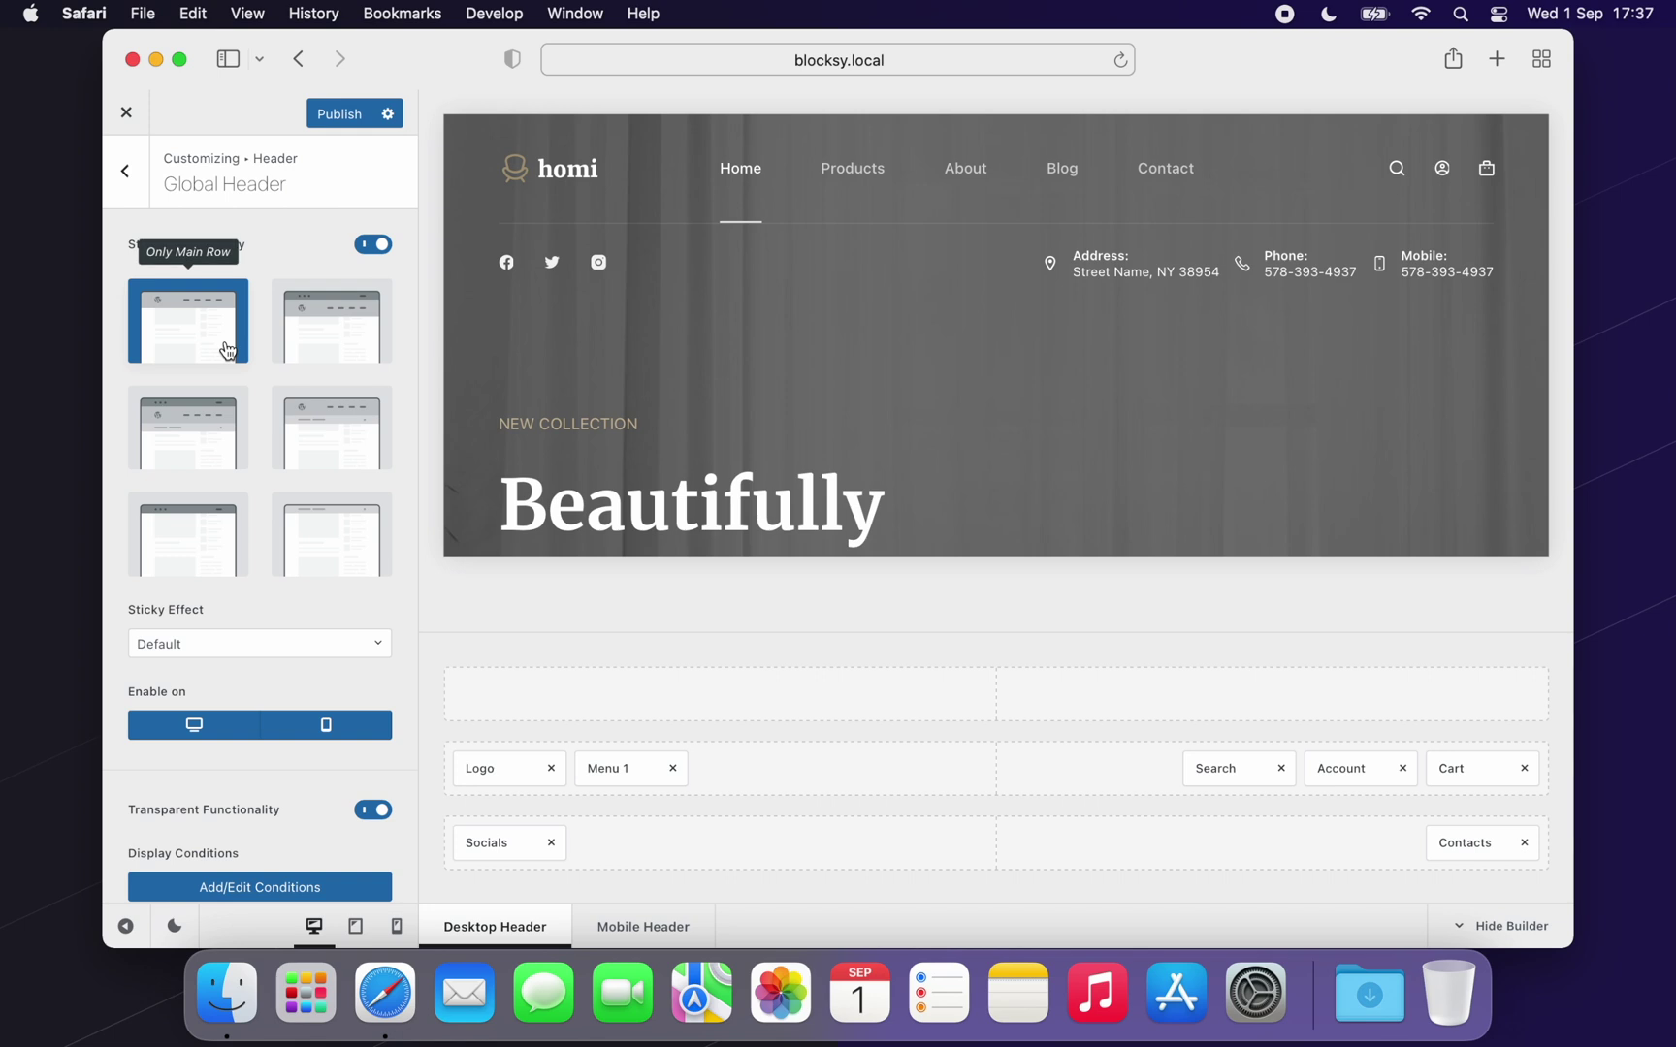
- Set the sticky header to Main & Bottom Row and check it in the scrolled preview
{"action": "scroll", "coordinate": [465, 346], "scroll_direction": "down", "scroll_amount": 1}
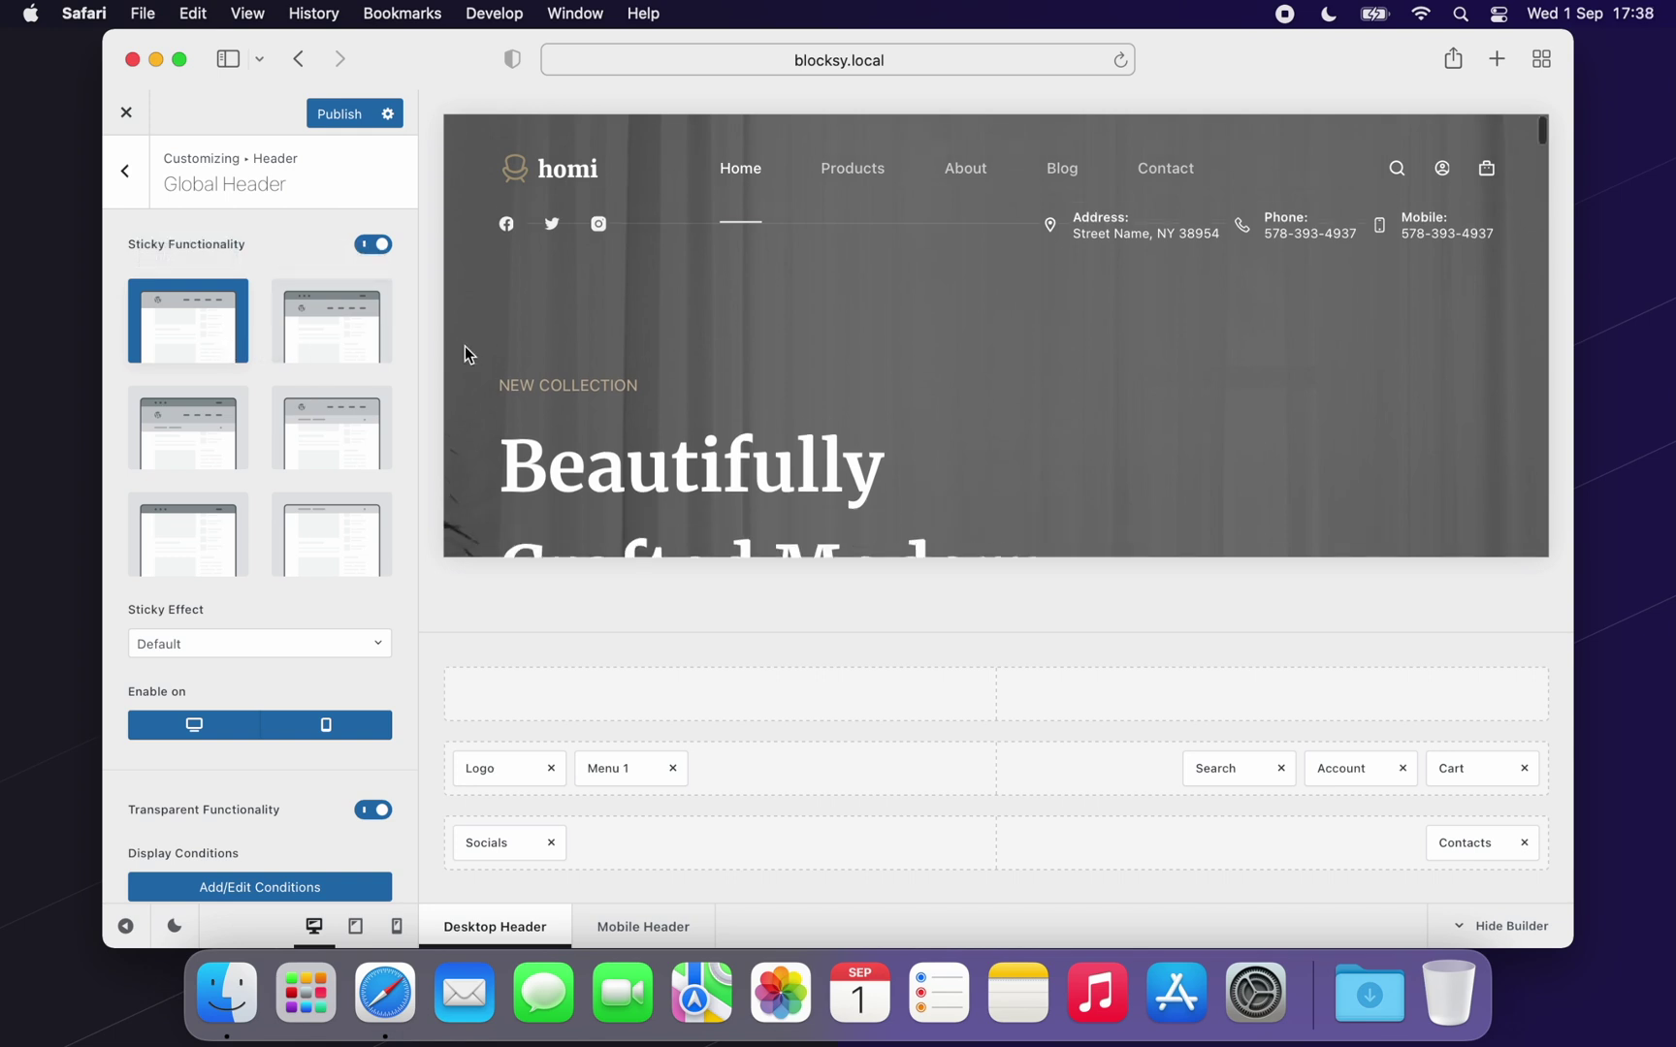
{"action": "scroll", "coordinate": [465, 346], "scroll_direction": "down", "scroll_amount": 3}
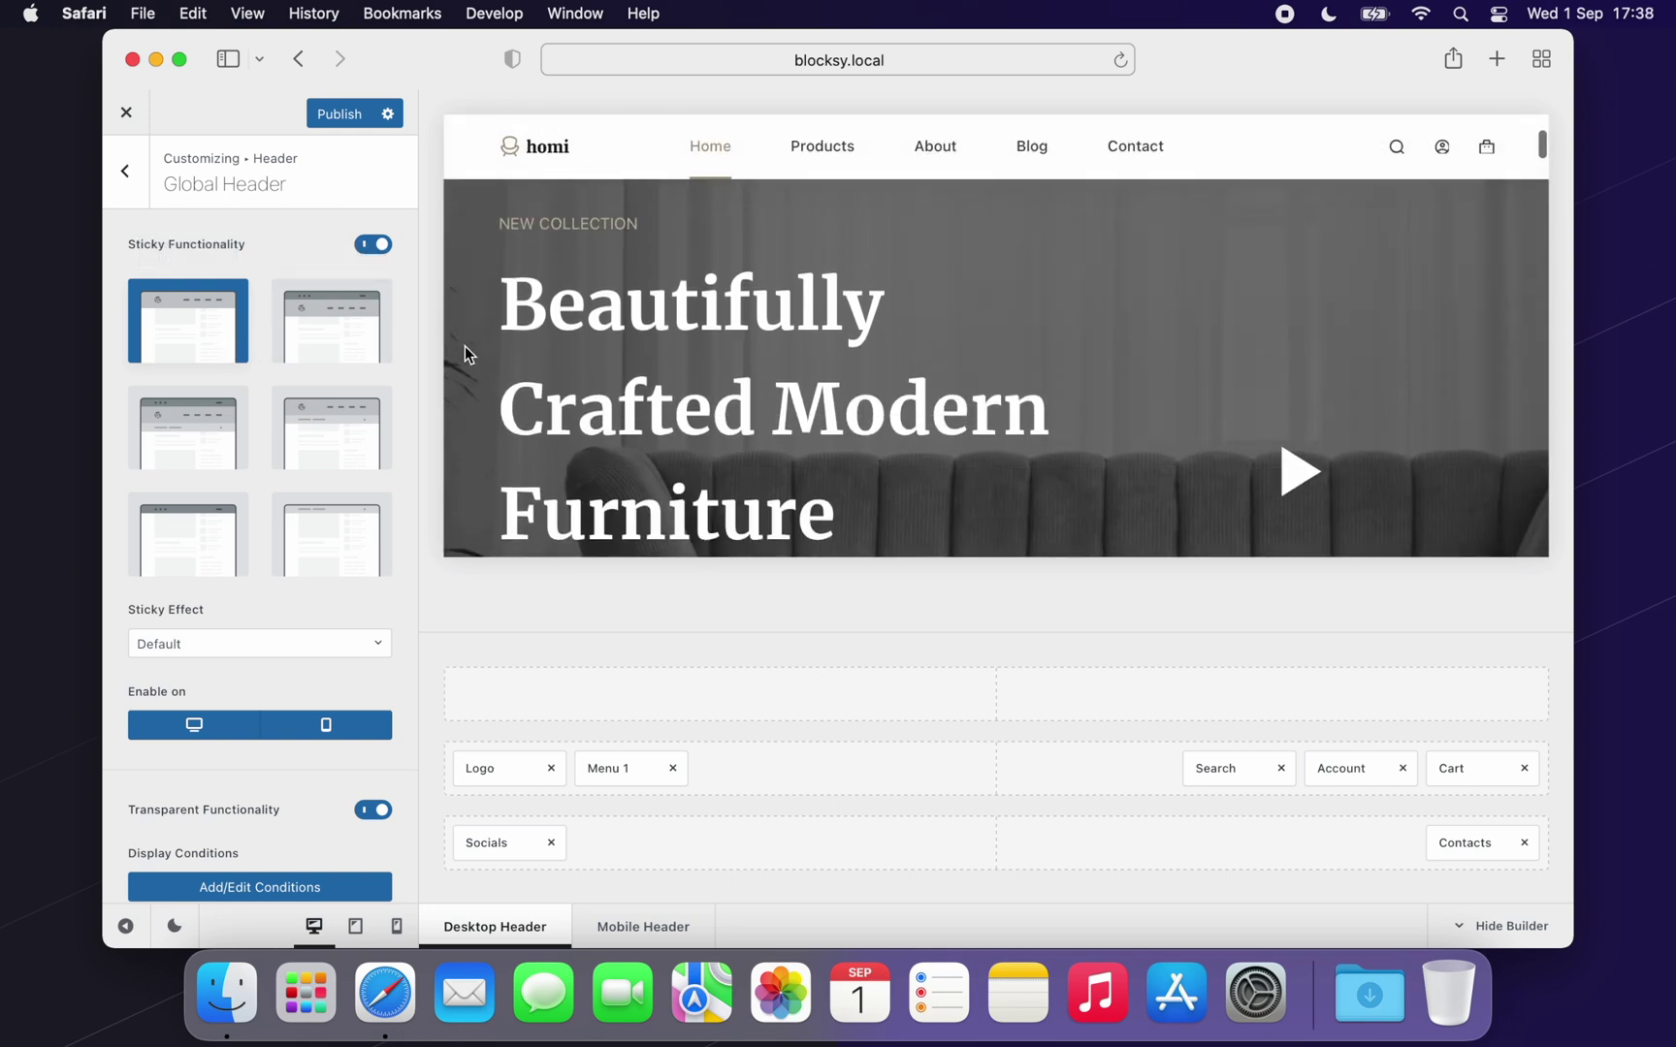
{"action": "scroll", "coordinate": [464, 345], "scroll_direction": "up", "scroll_amount": 5}
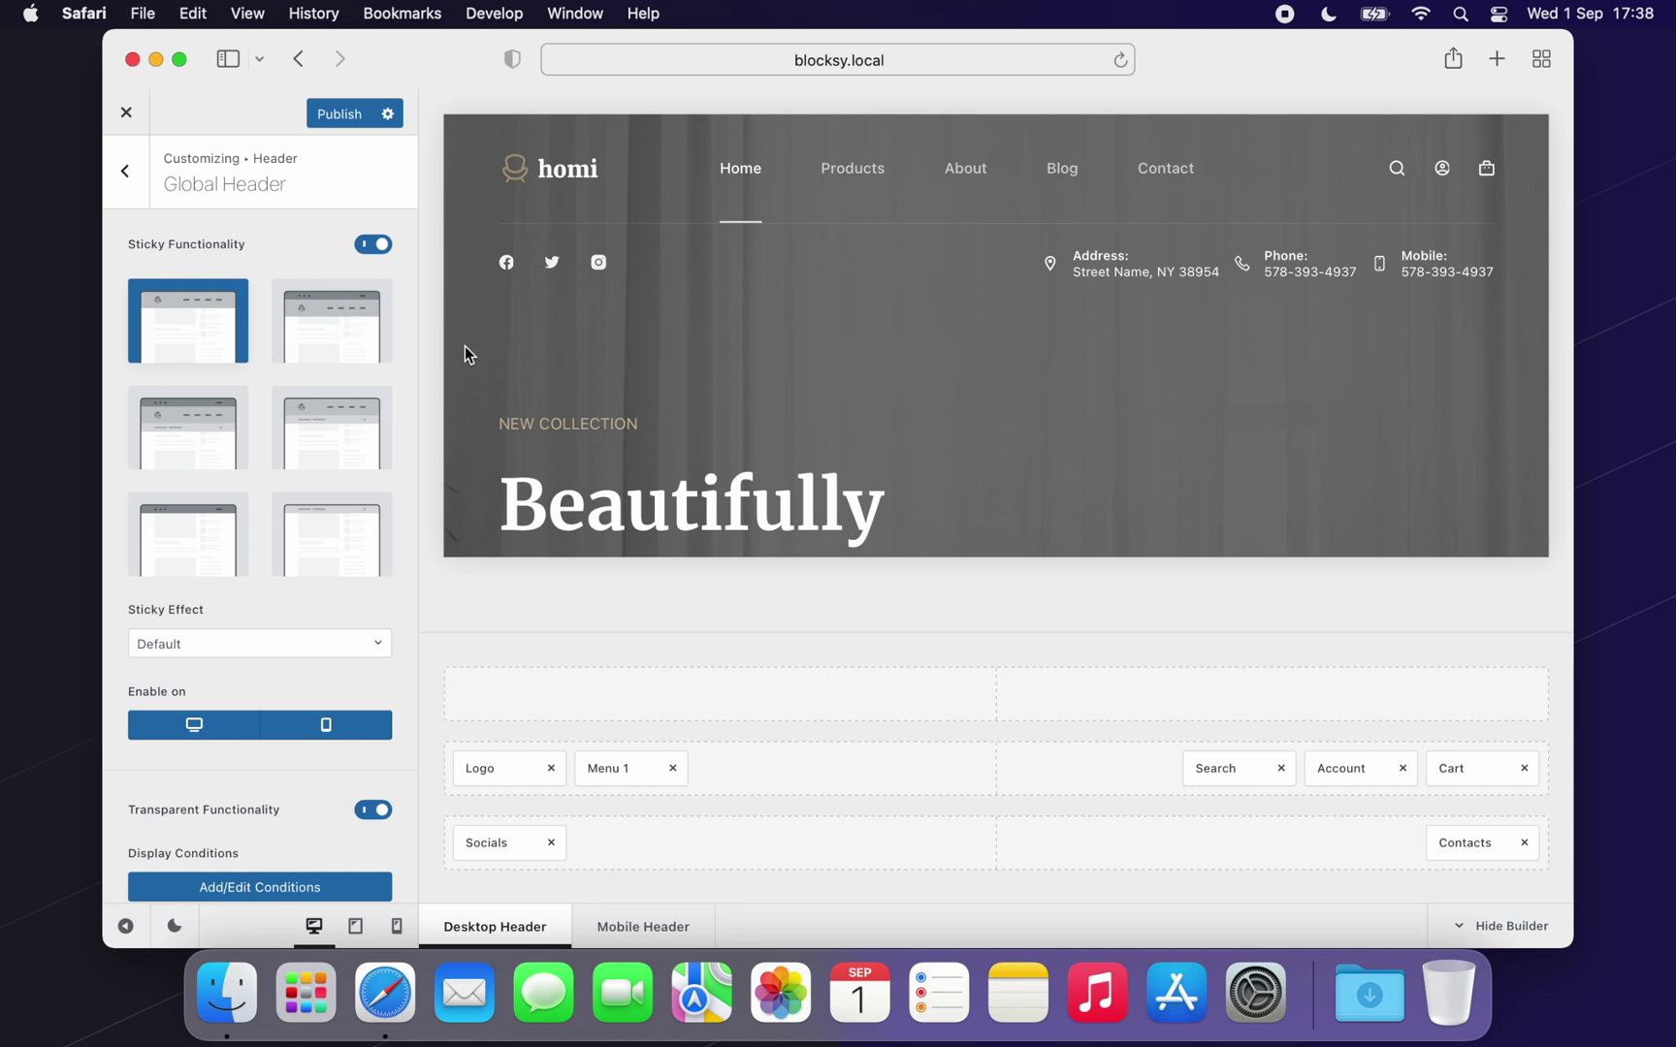
{"action": "left_click", "coordinate": [382, 454]}
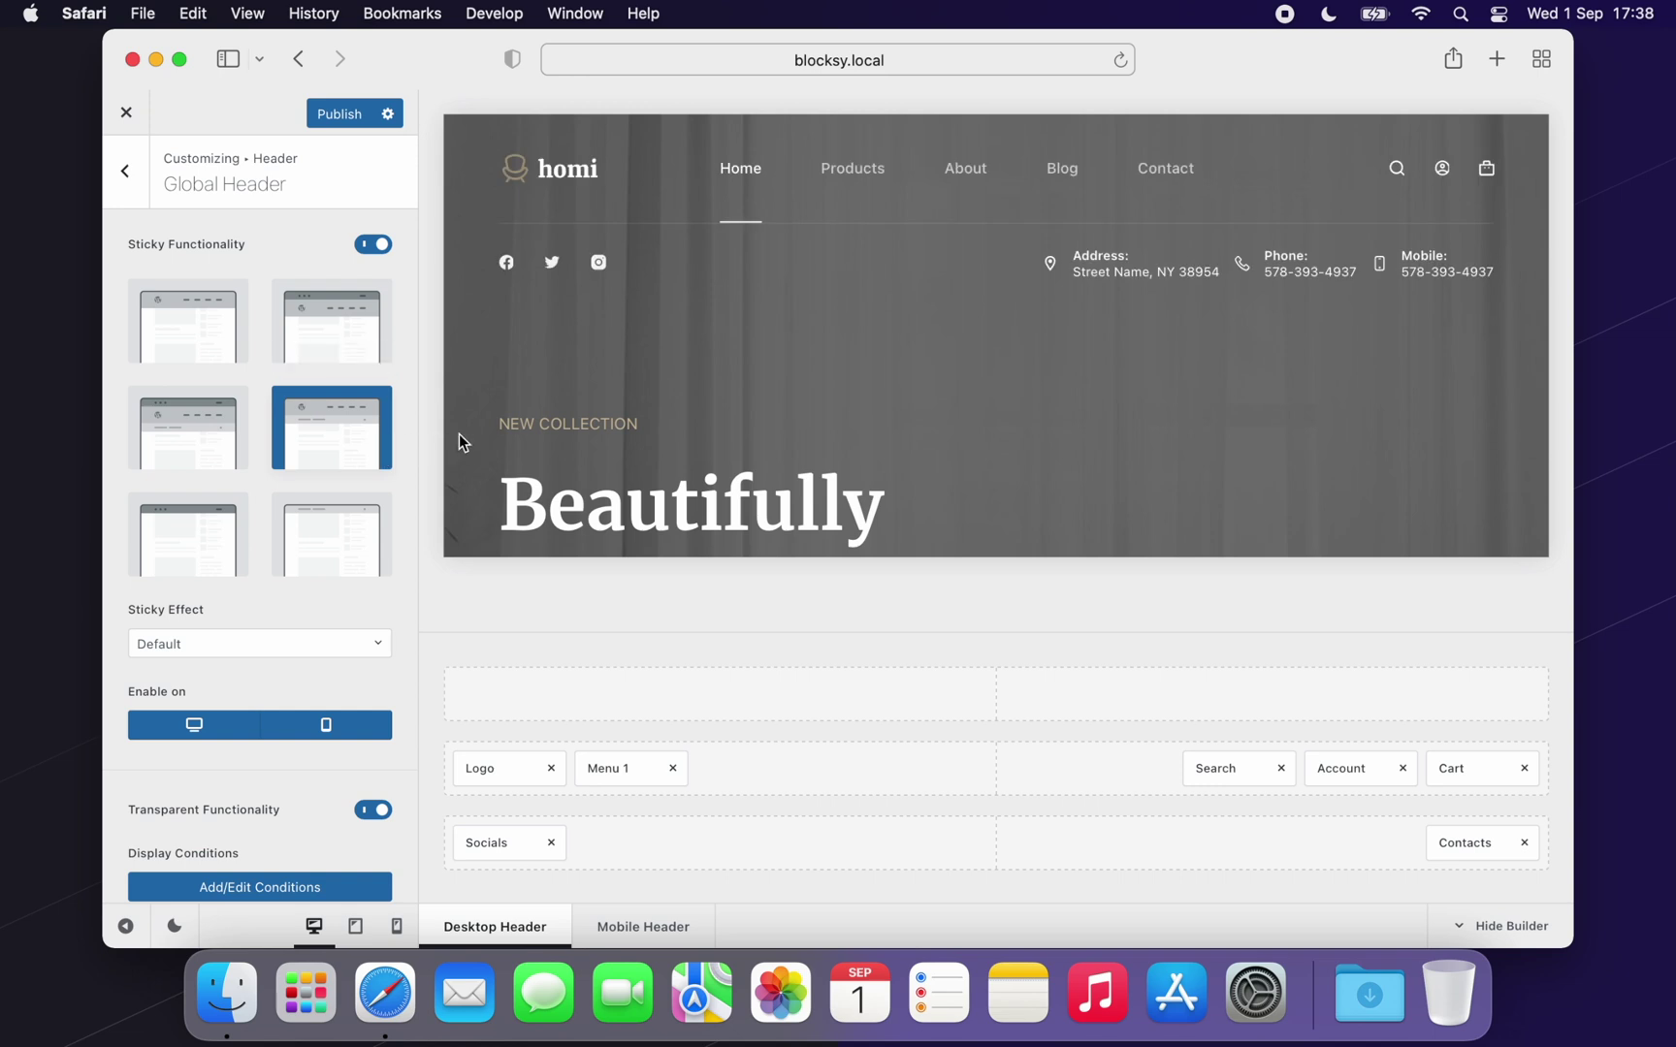
{"action": "scroll", "coordinate": [472, 432], "scroll_direction": "down", "scroll_amount": 3}
{"action": "scroll", "coordinate": [473, 430], "scroll_direction": "down", "scroll_amount": 2}
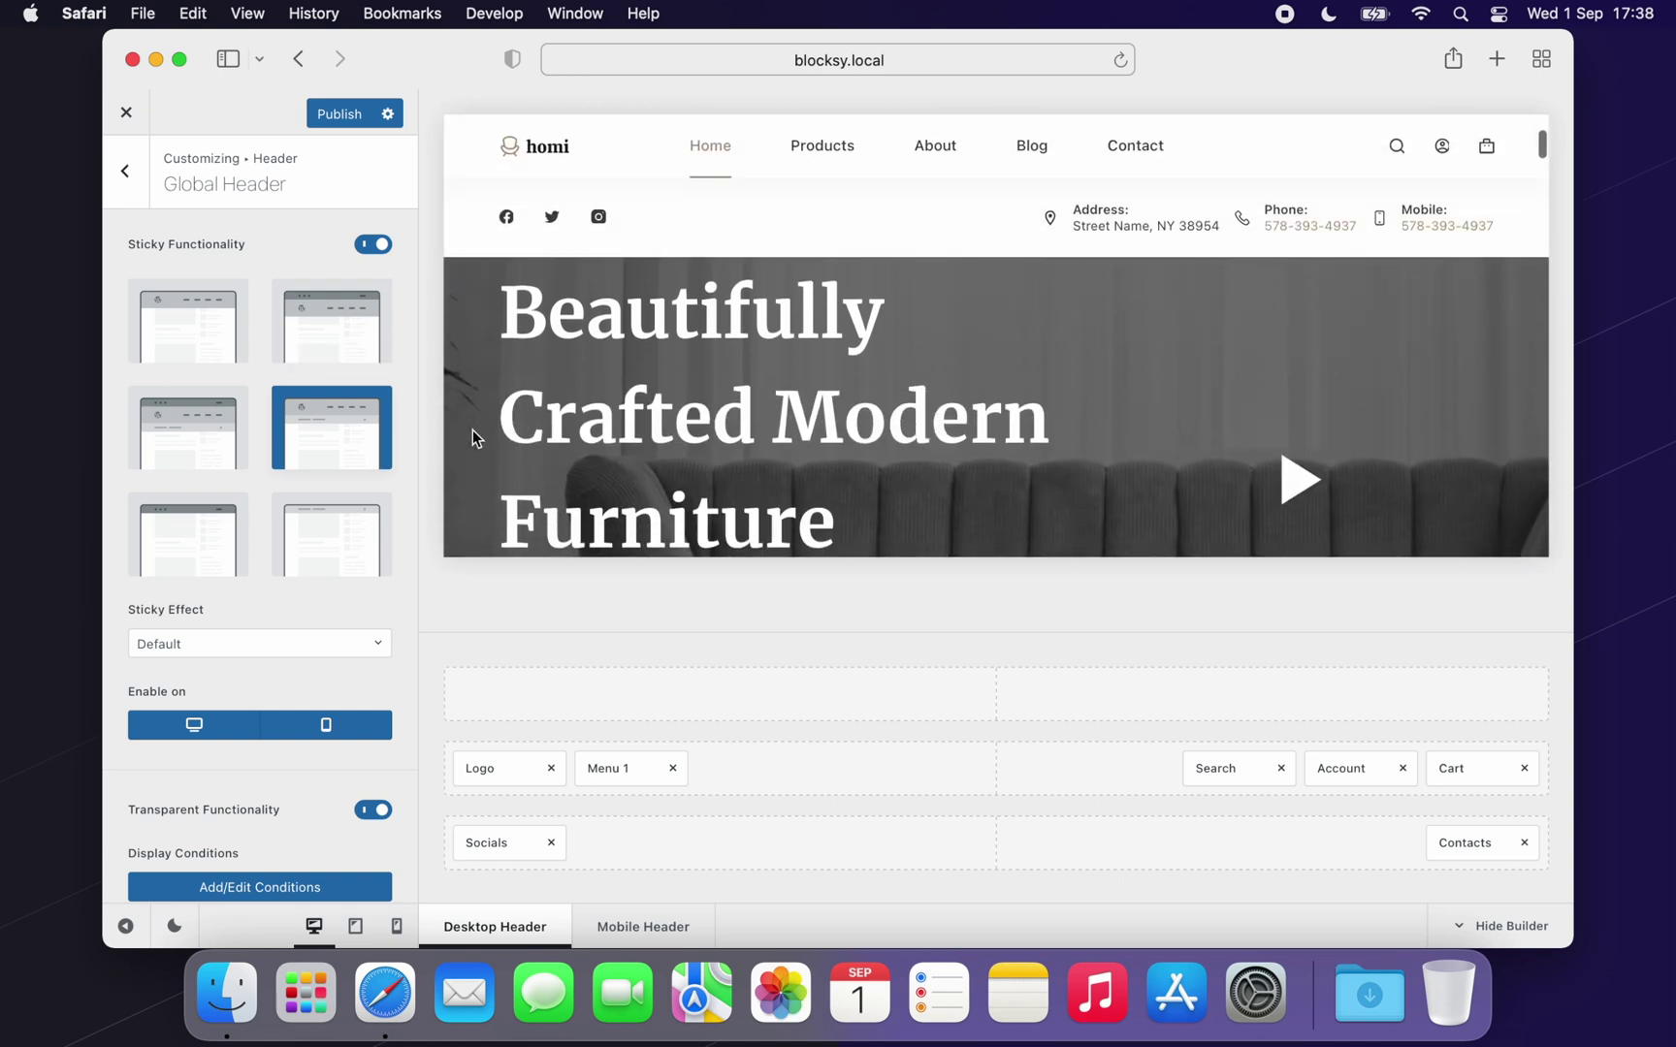
{"action": "scroll", "coordinate": [472, 430], "scroll_direction": "up", "scroll_amount": 4}
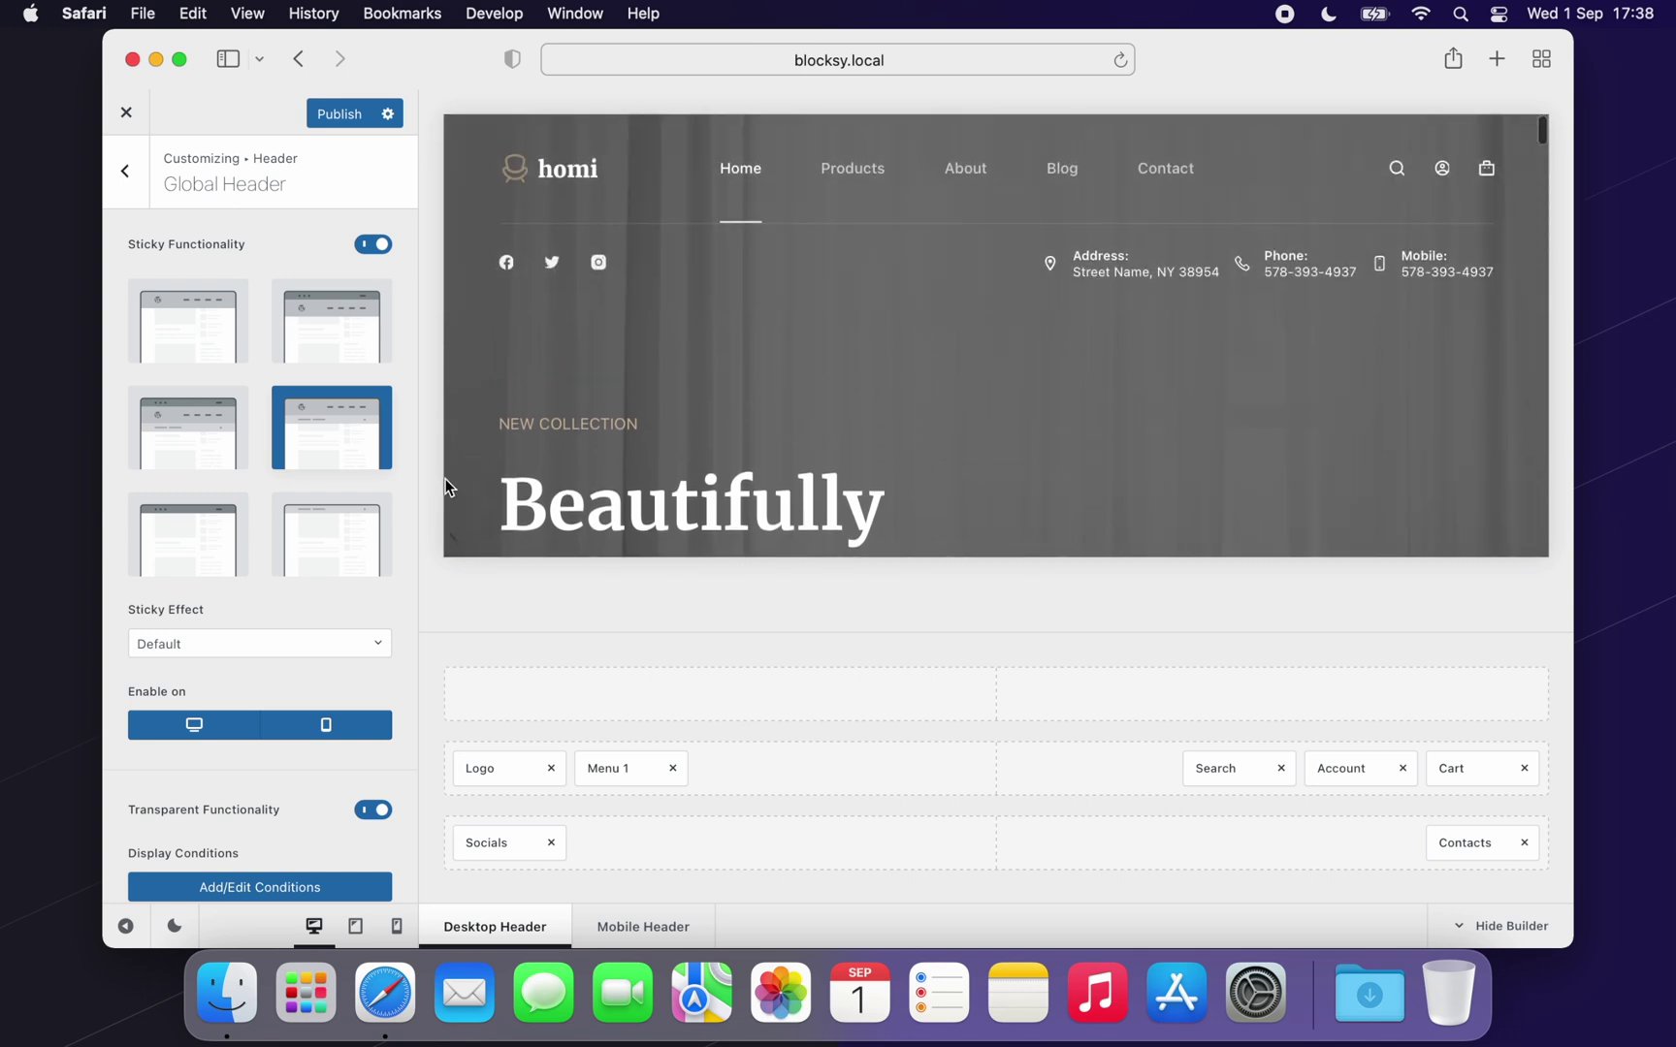
{"action": "left_click", "coordinate": [386, 644]}
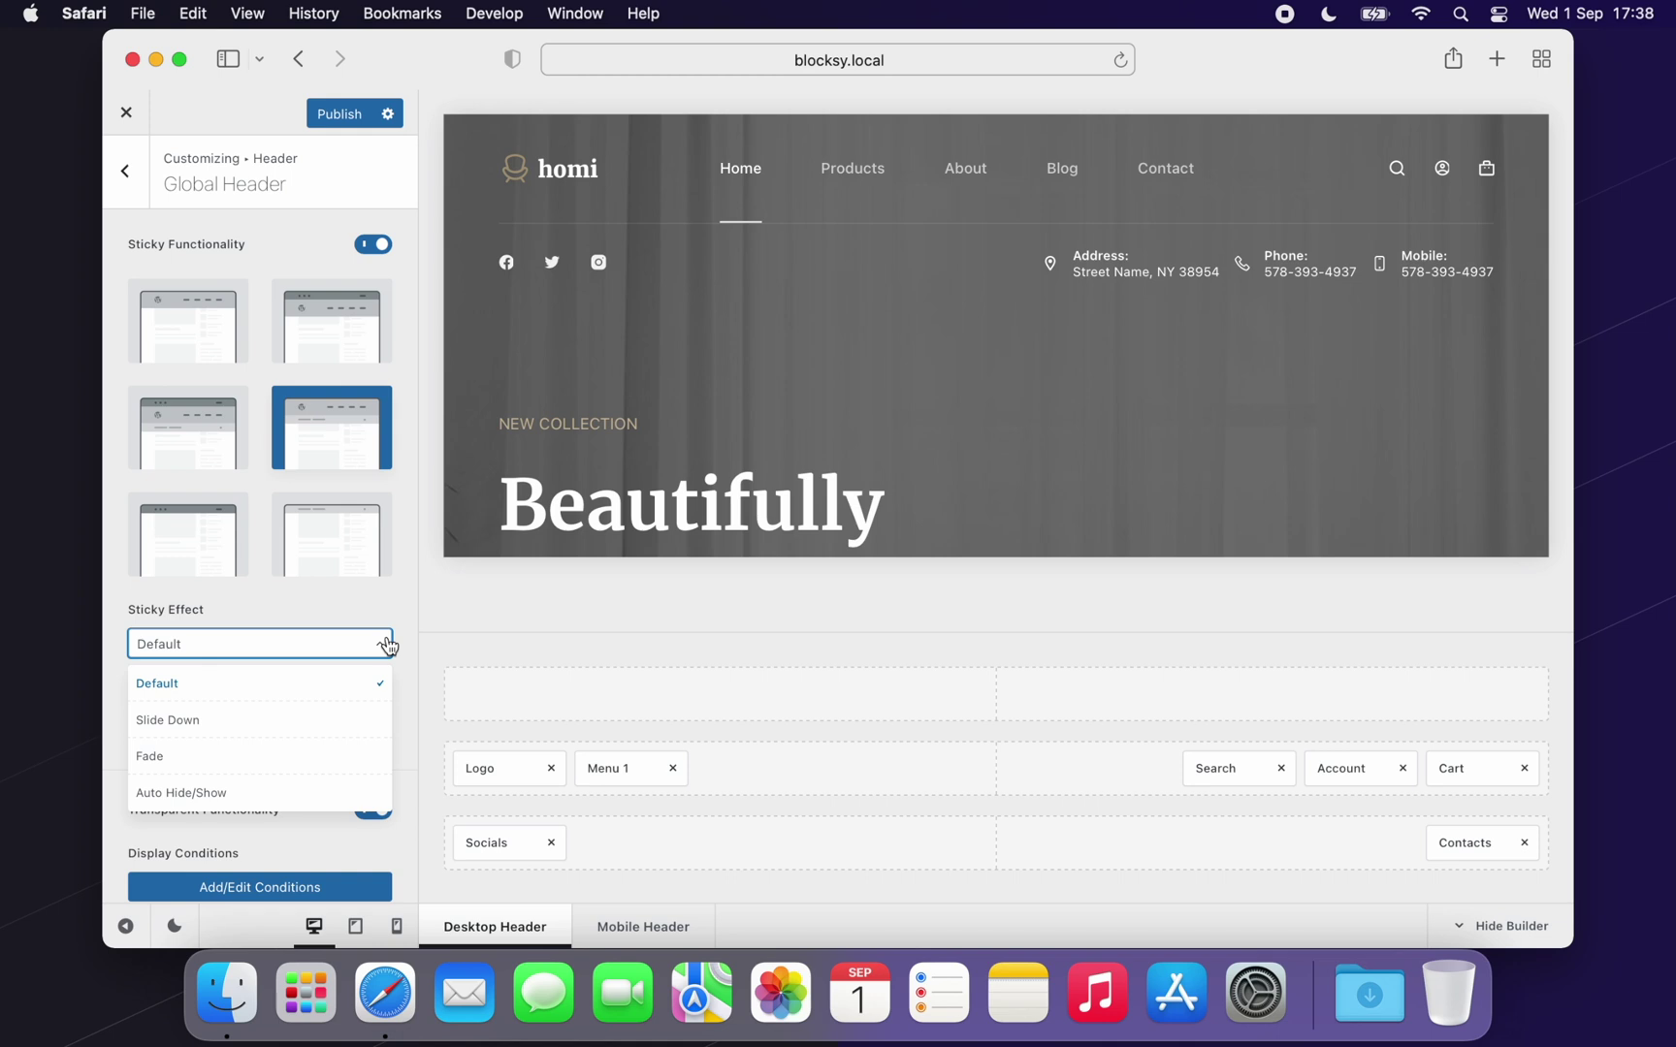
{"action": "left_click", "coordinate": [388, 644]}
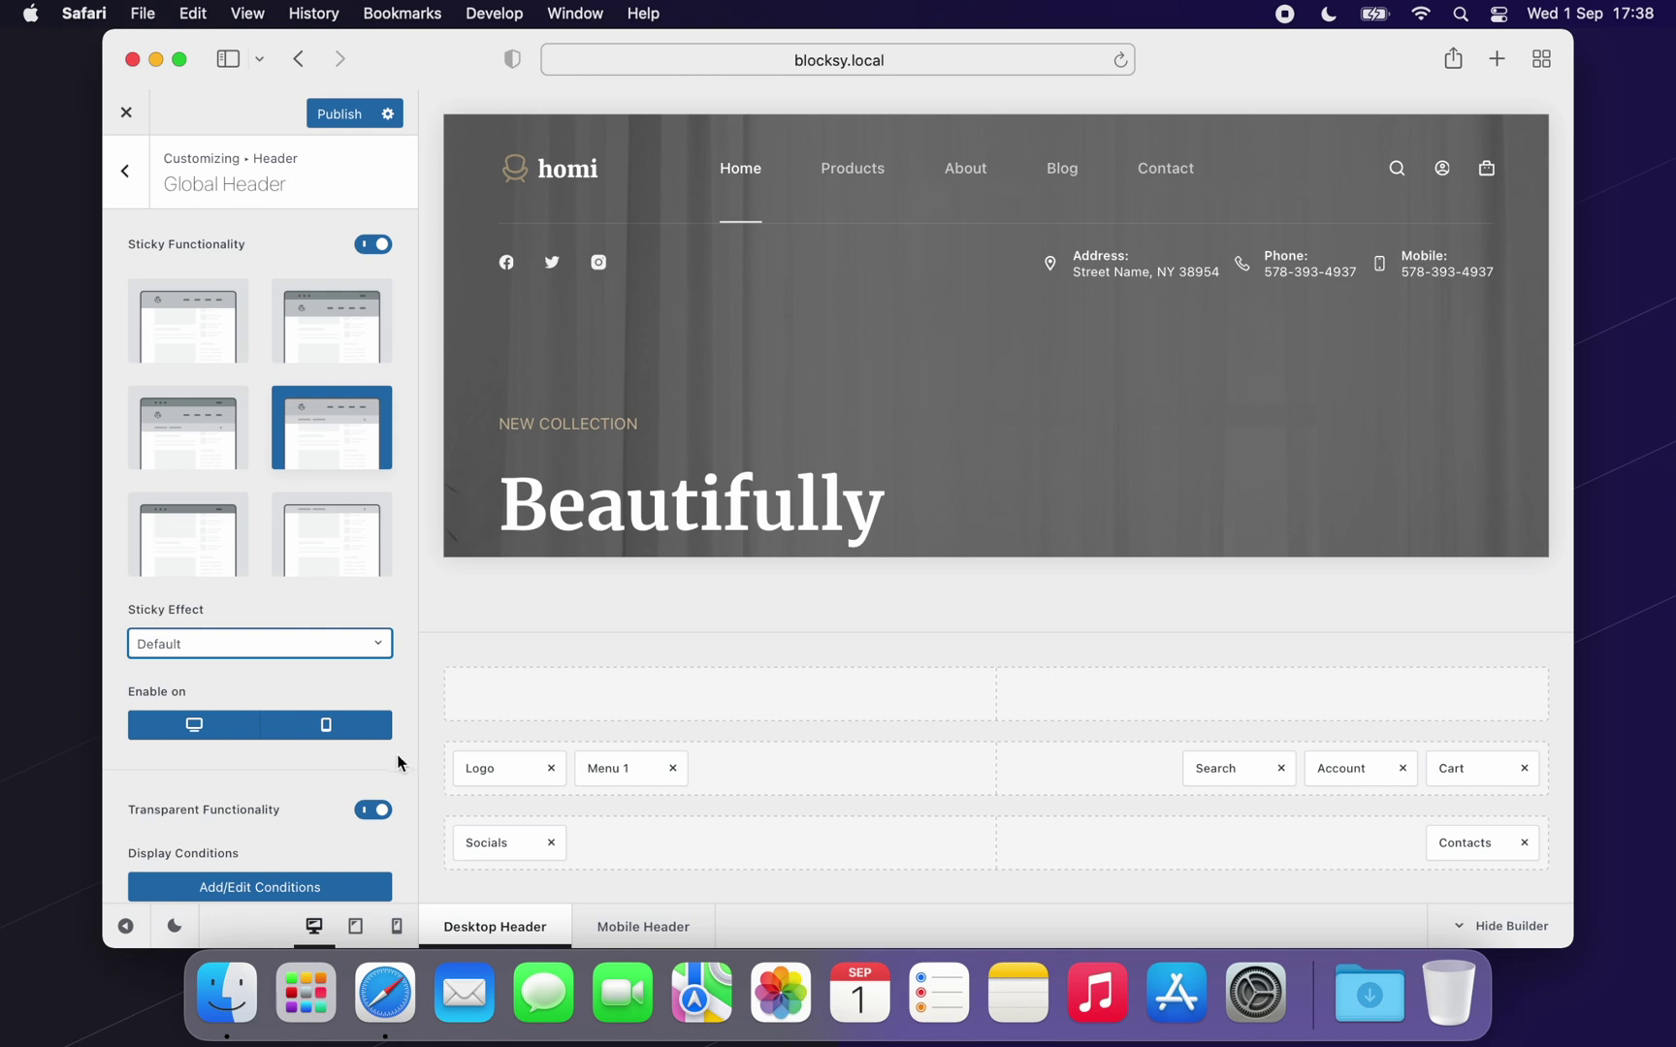
- Set the Main Row's sticky-state Row Max Height shrink to 51%
{"action": "left_click", "coordinate": [488, 743]}
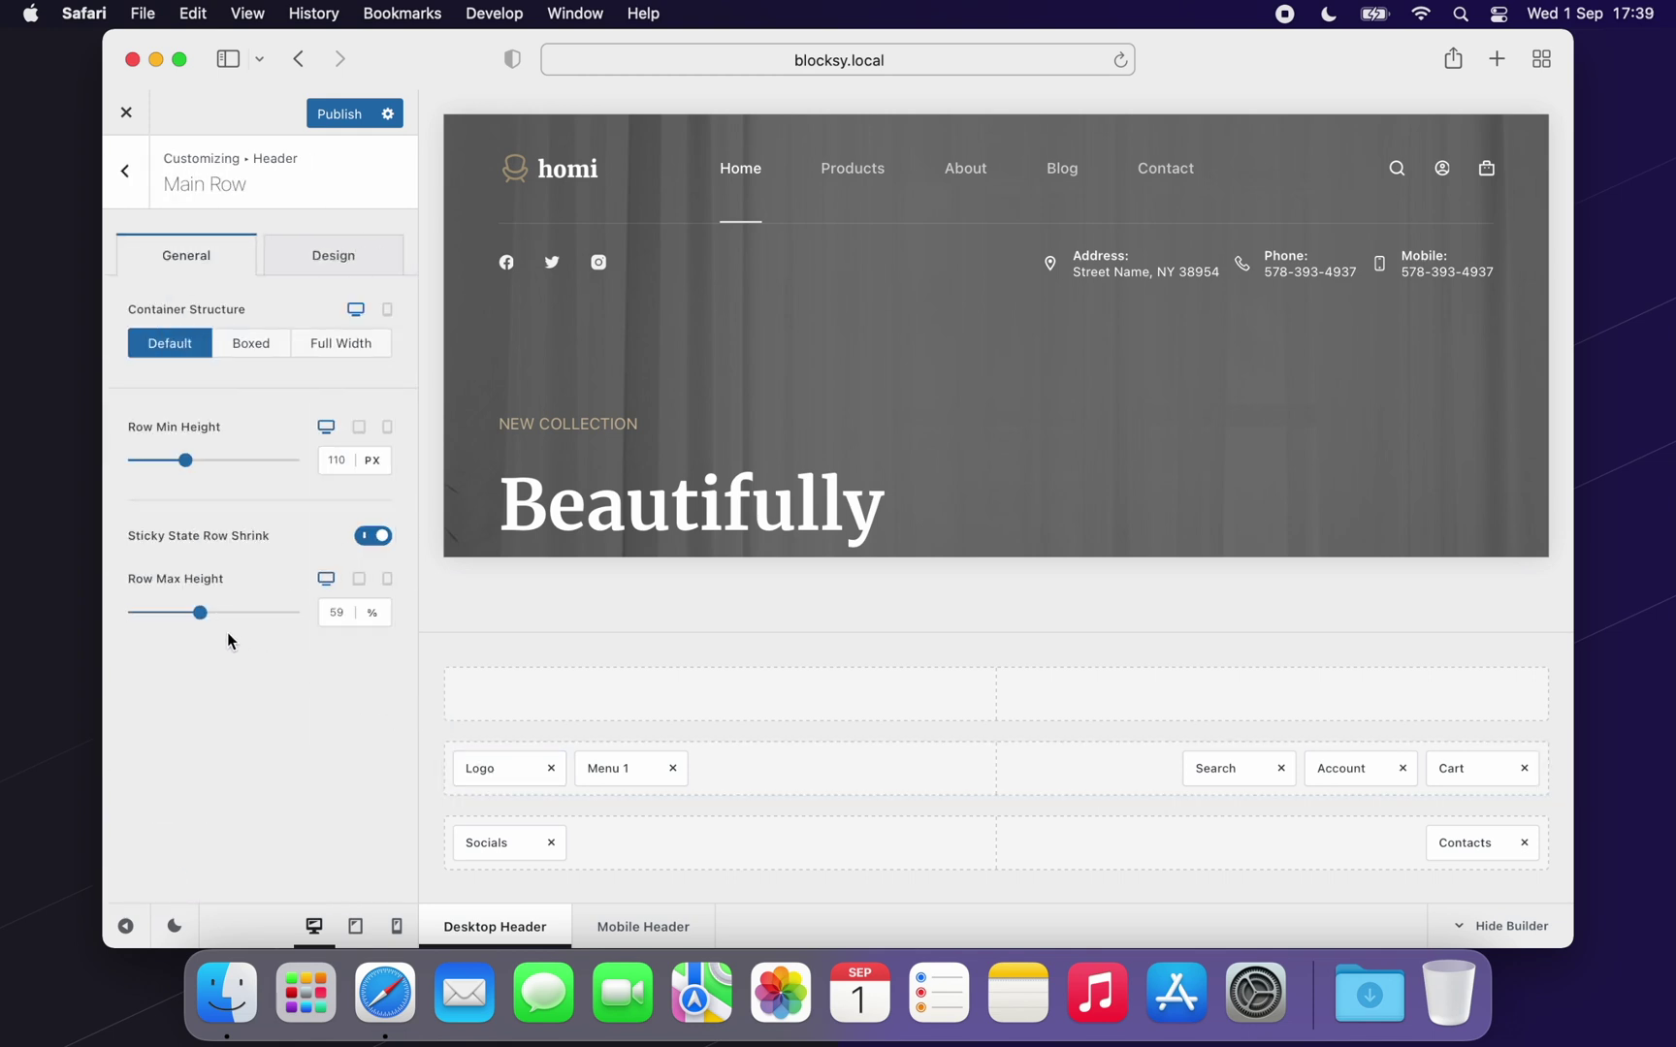
{"action": "left_click_drag", "start_coordinate": [205, 623], "coordinate": [178, 622]}
{"action": "scroll", "coordinate": [456, 510], "scroll_direction": "down", "scroll_amount": 5}
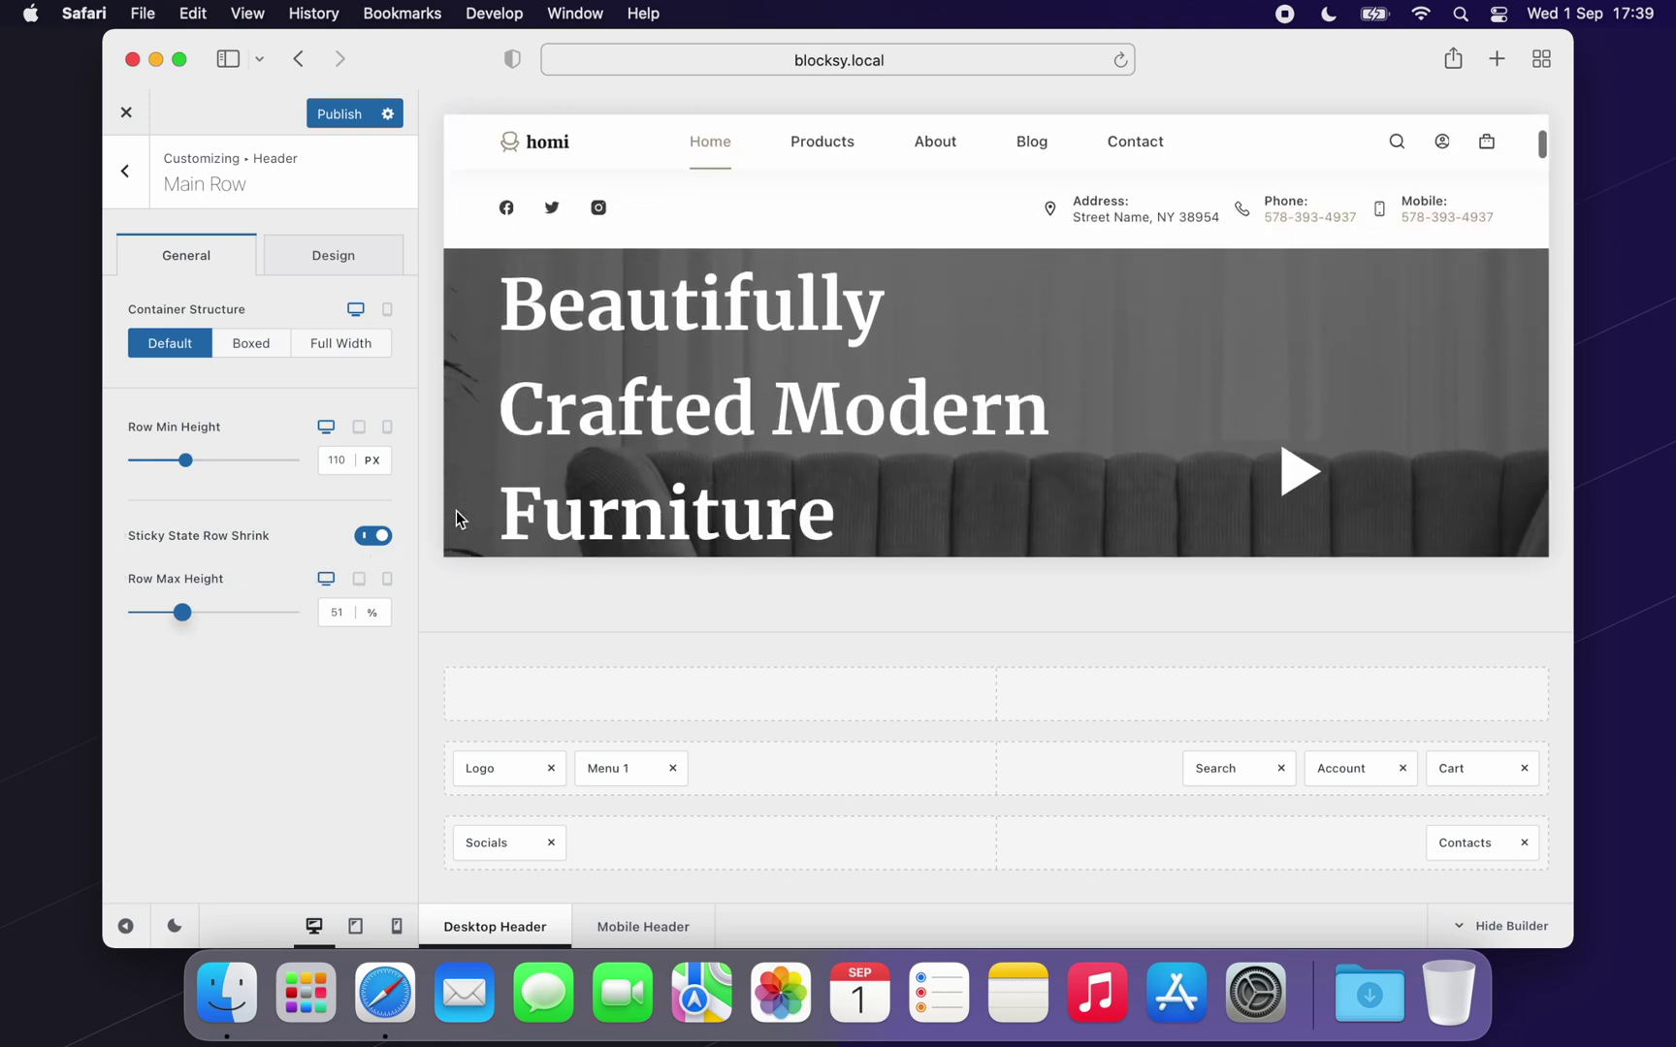
{"action": "scroll", "coordinate": [455, 510], "scroll_direction": "up", "scroll_amount": 2}
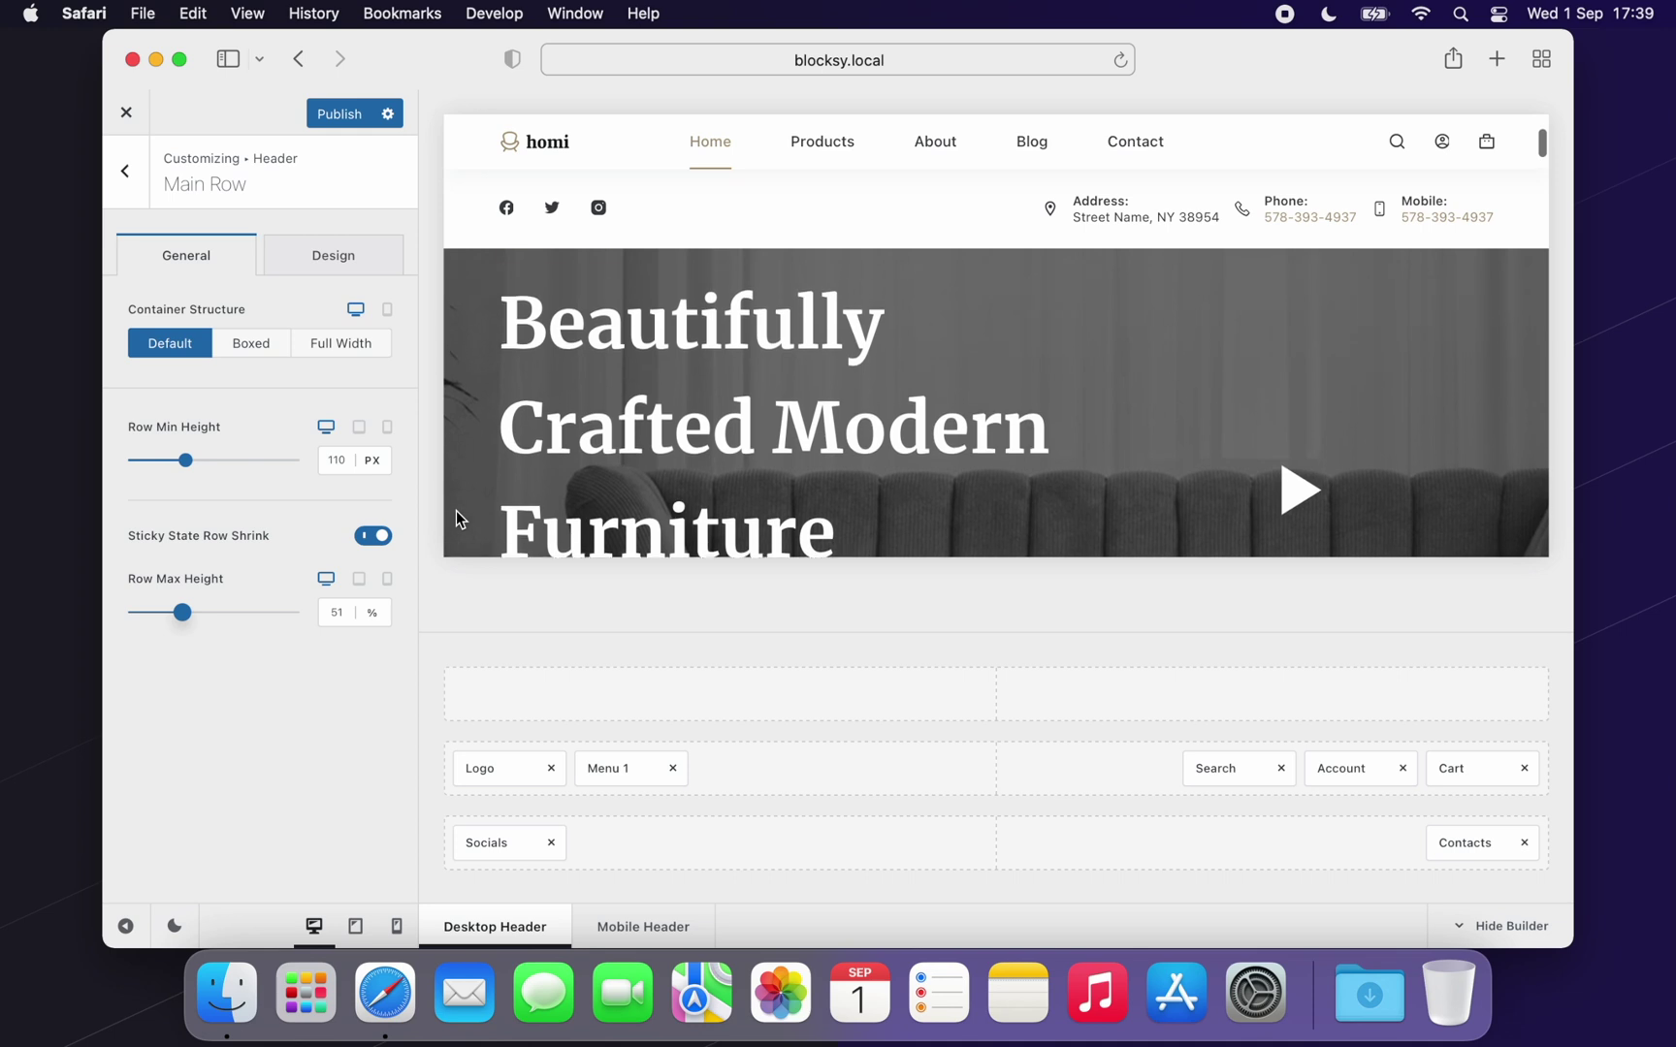
{"action": "scroll", "coordinate": [456, 510], "scroll_direction": "up", "scroll_amount": 4}
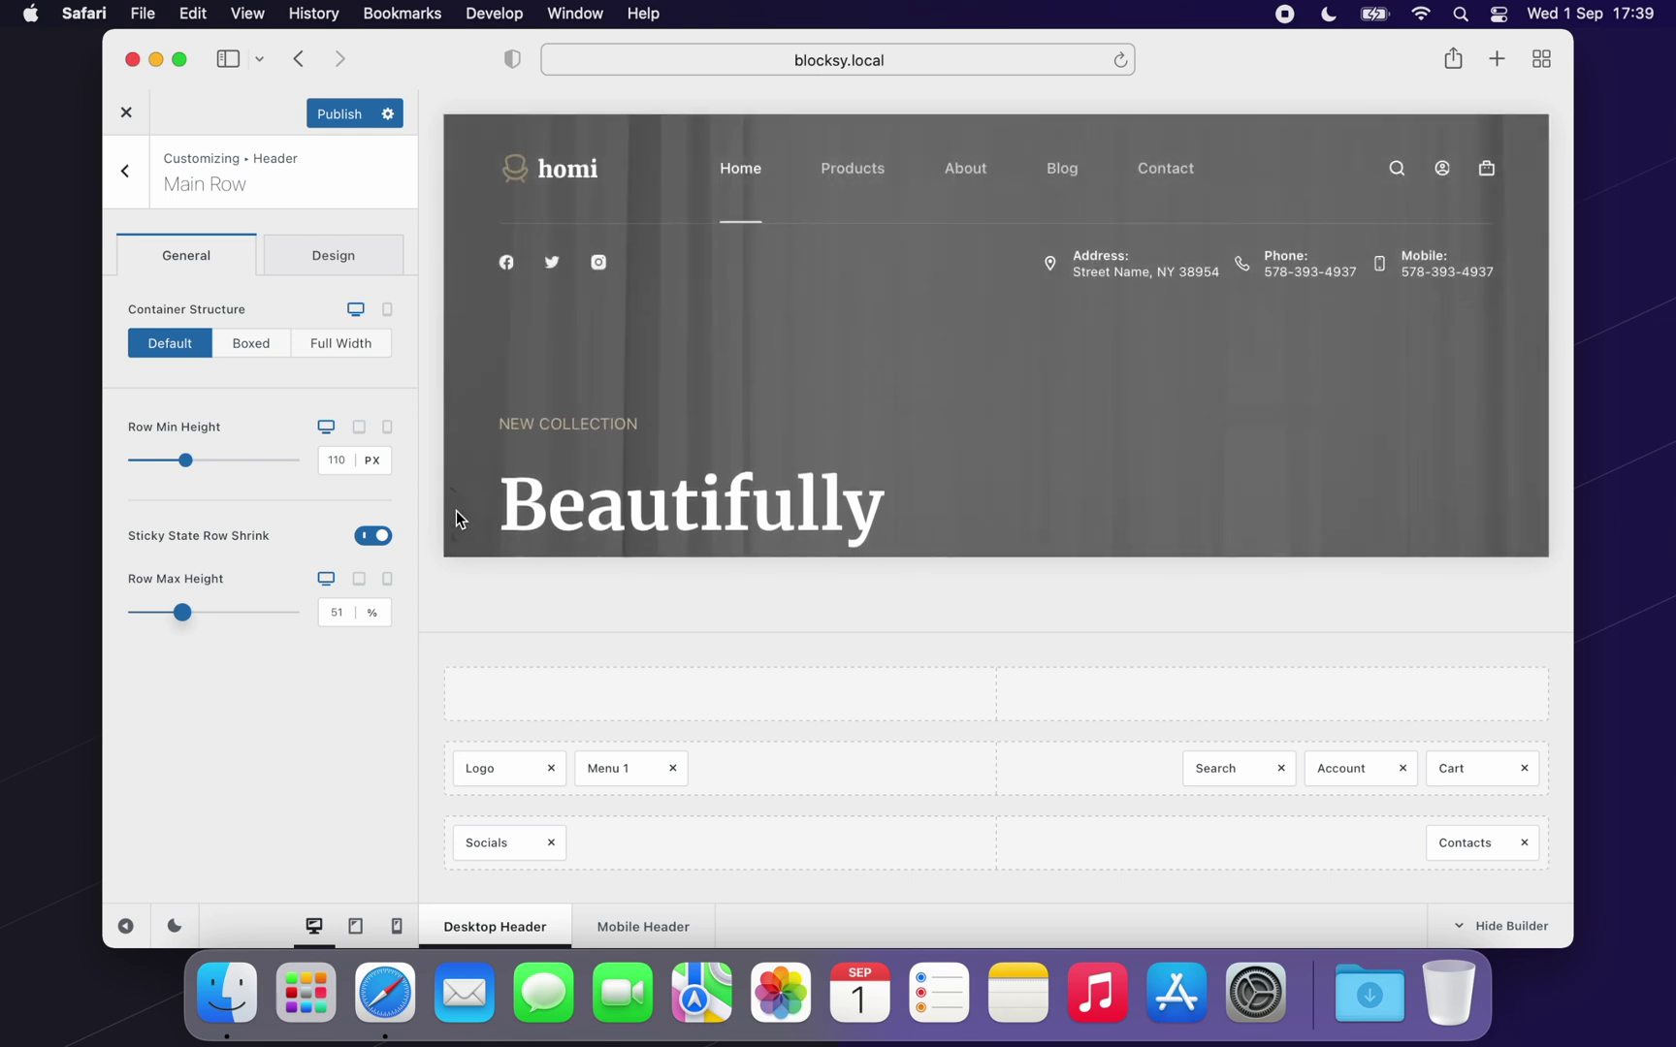
{"action": "left_click", "coordinate": [479, 763]}
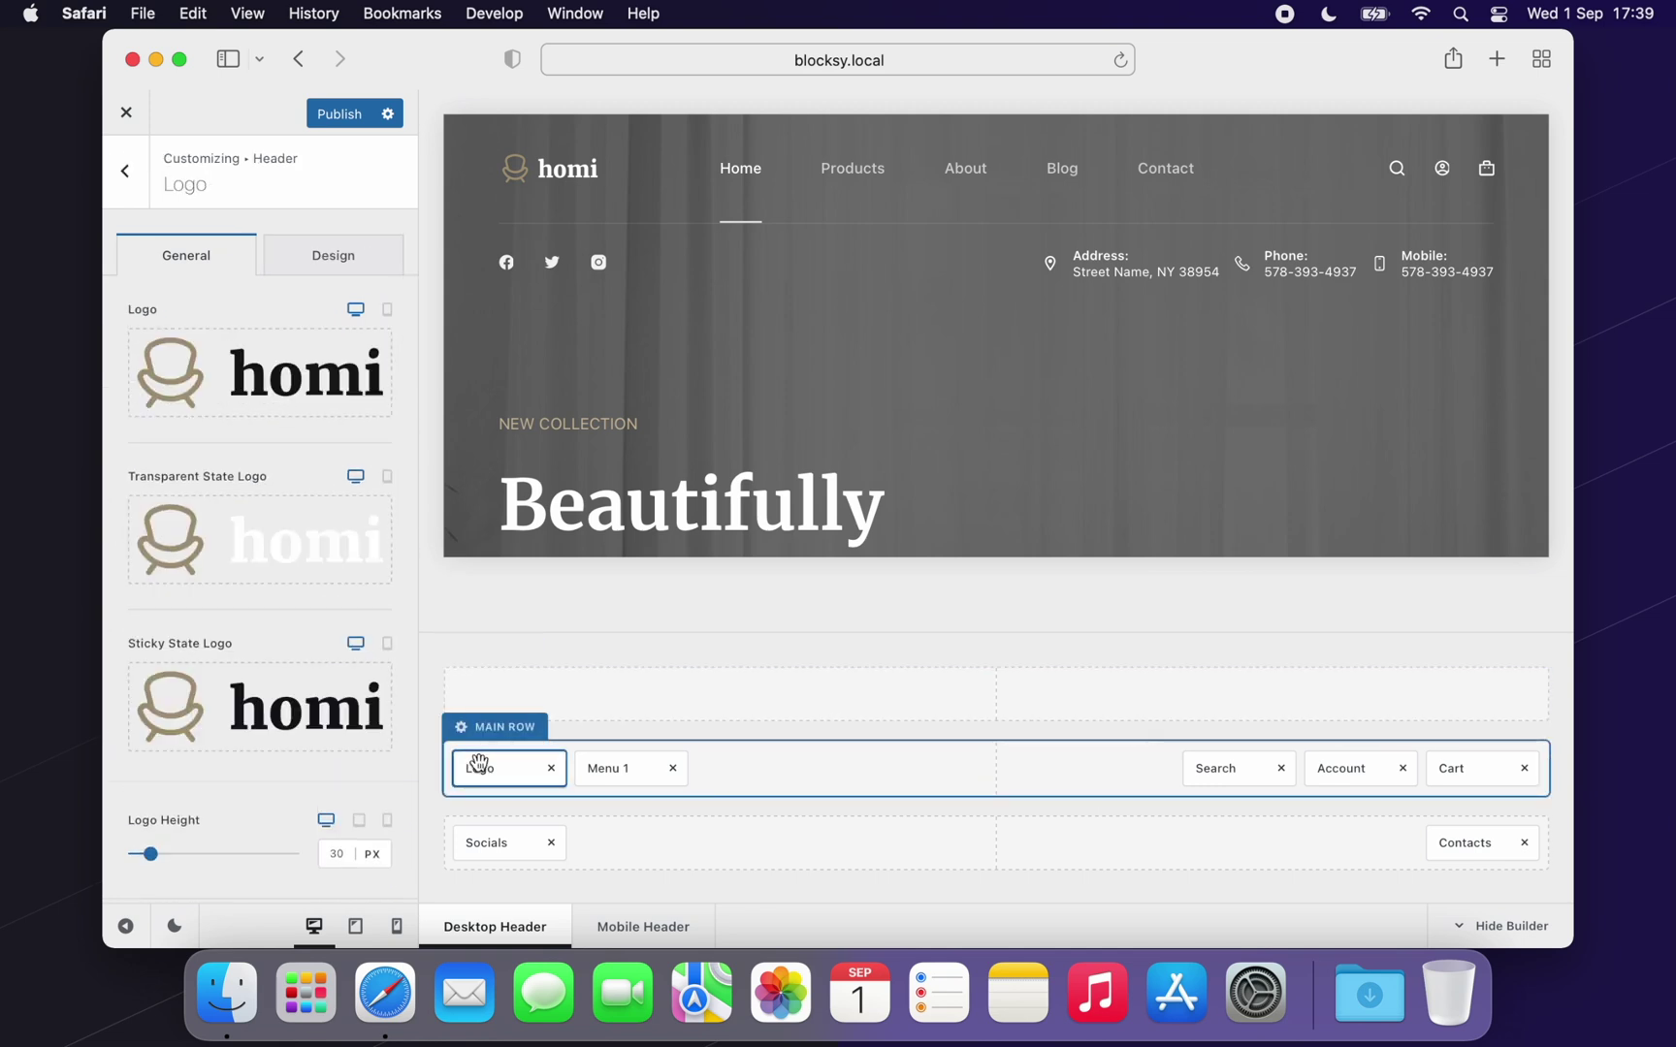
- Set the logo's sticky-state height to 55%, then return to the Header panel
{"action": "scroll", "coordinate": [344, 794], "scroll_direction": "down", "scroll_amount": 2}
{"action": "scroll", "coordinate": [344, 794], "scroll_direction": "down", "scroll_amount": 5}
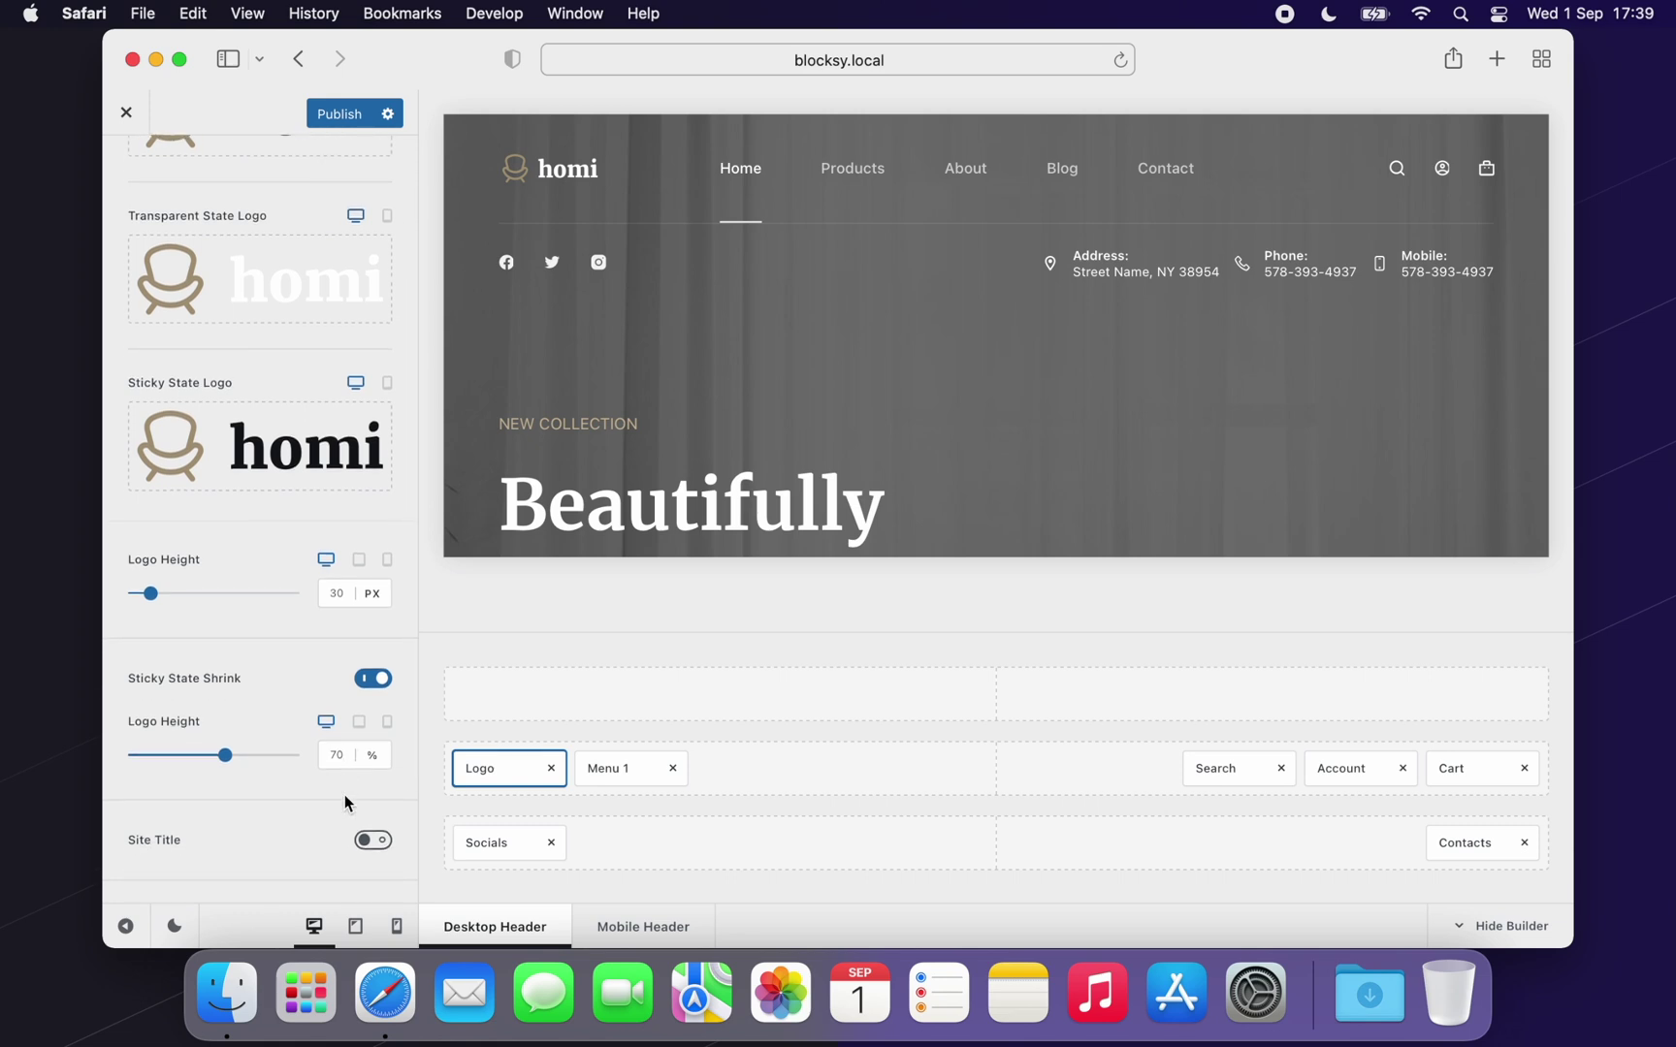
{"action": "left_click_drag", "start_coordinate": [228, 765], "coordinate": [191, 756]}
{"action": "scroll", "coordinate": [496, 423], "scroll_direction": "down", "scroll_amount": 5}
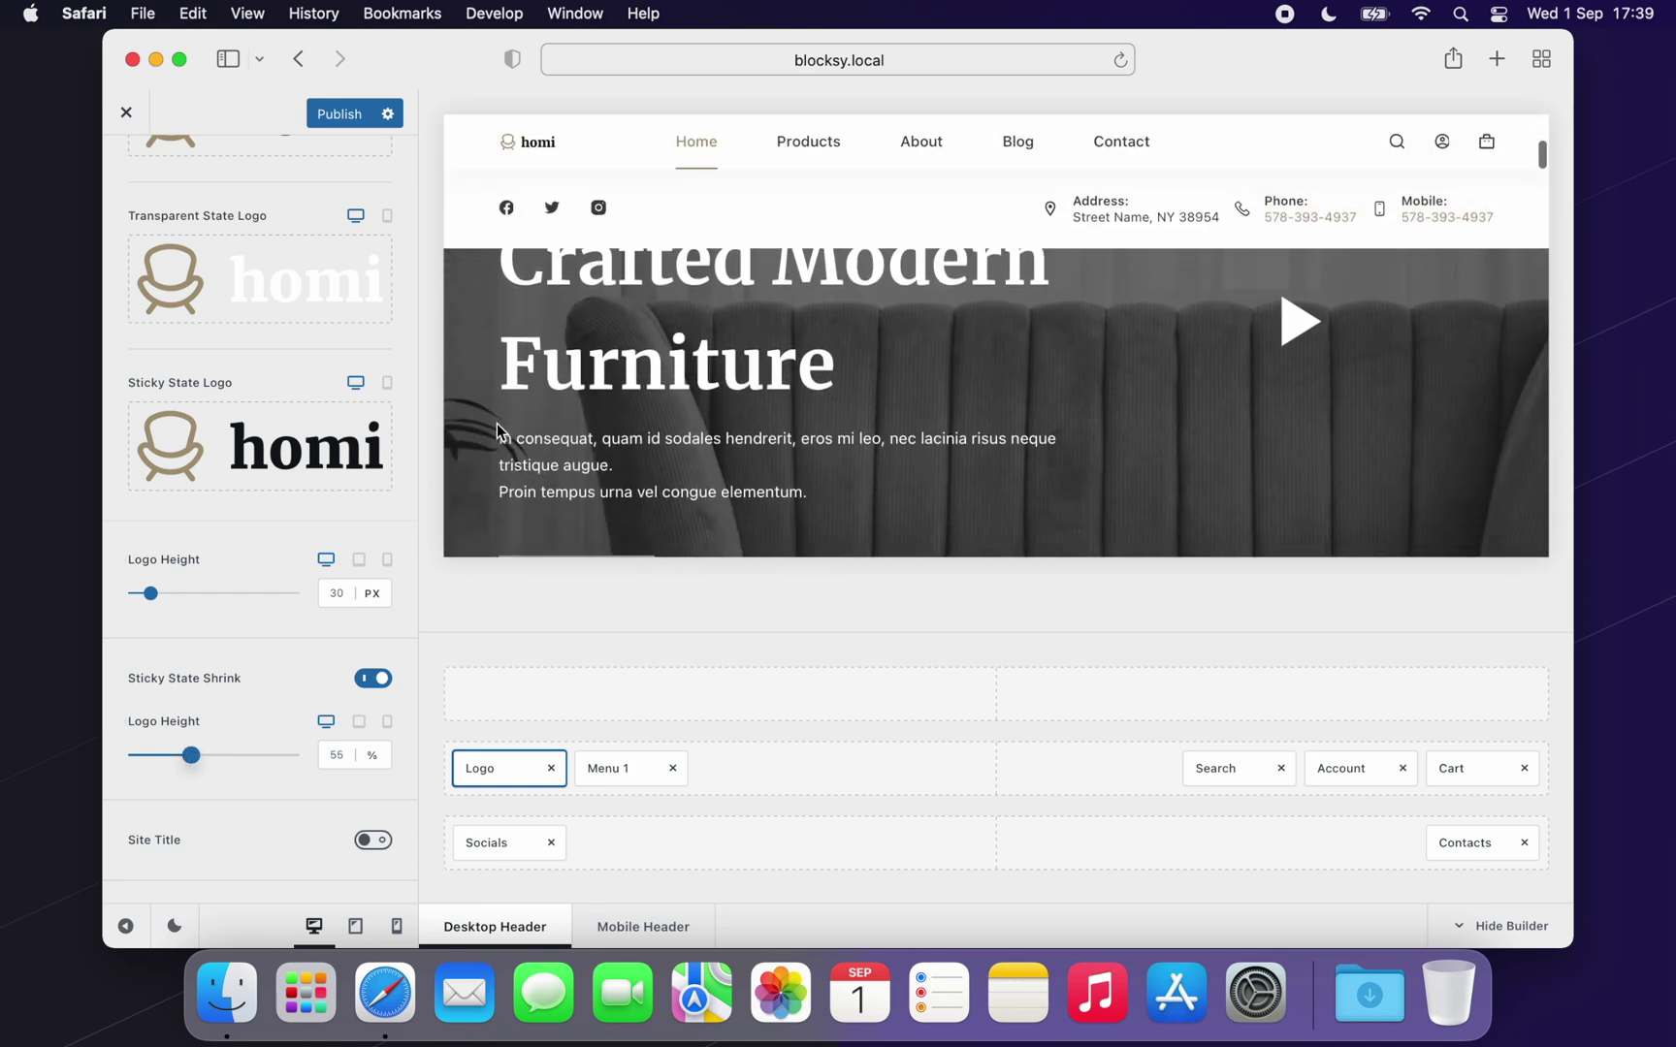
{"action": "scroll", "coordinate": [497, 423], "scroll_direction": "up", "scroll_amount": 5}
{"action": "scroll", "coordinate": [496, 423], "scroll_direction": "up", "scroll_amount": 2}
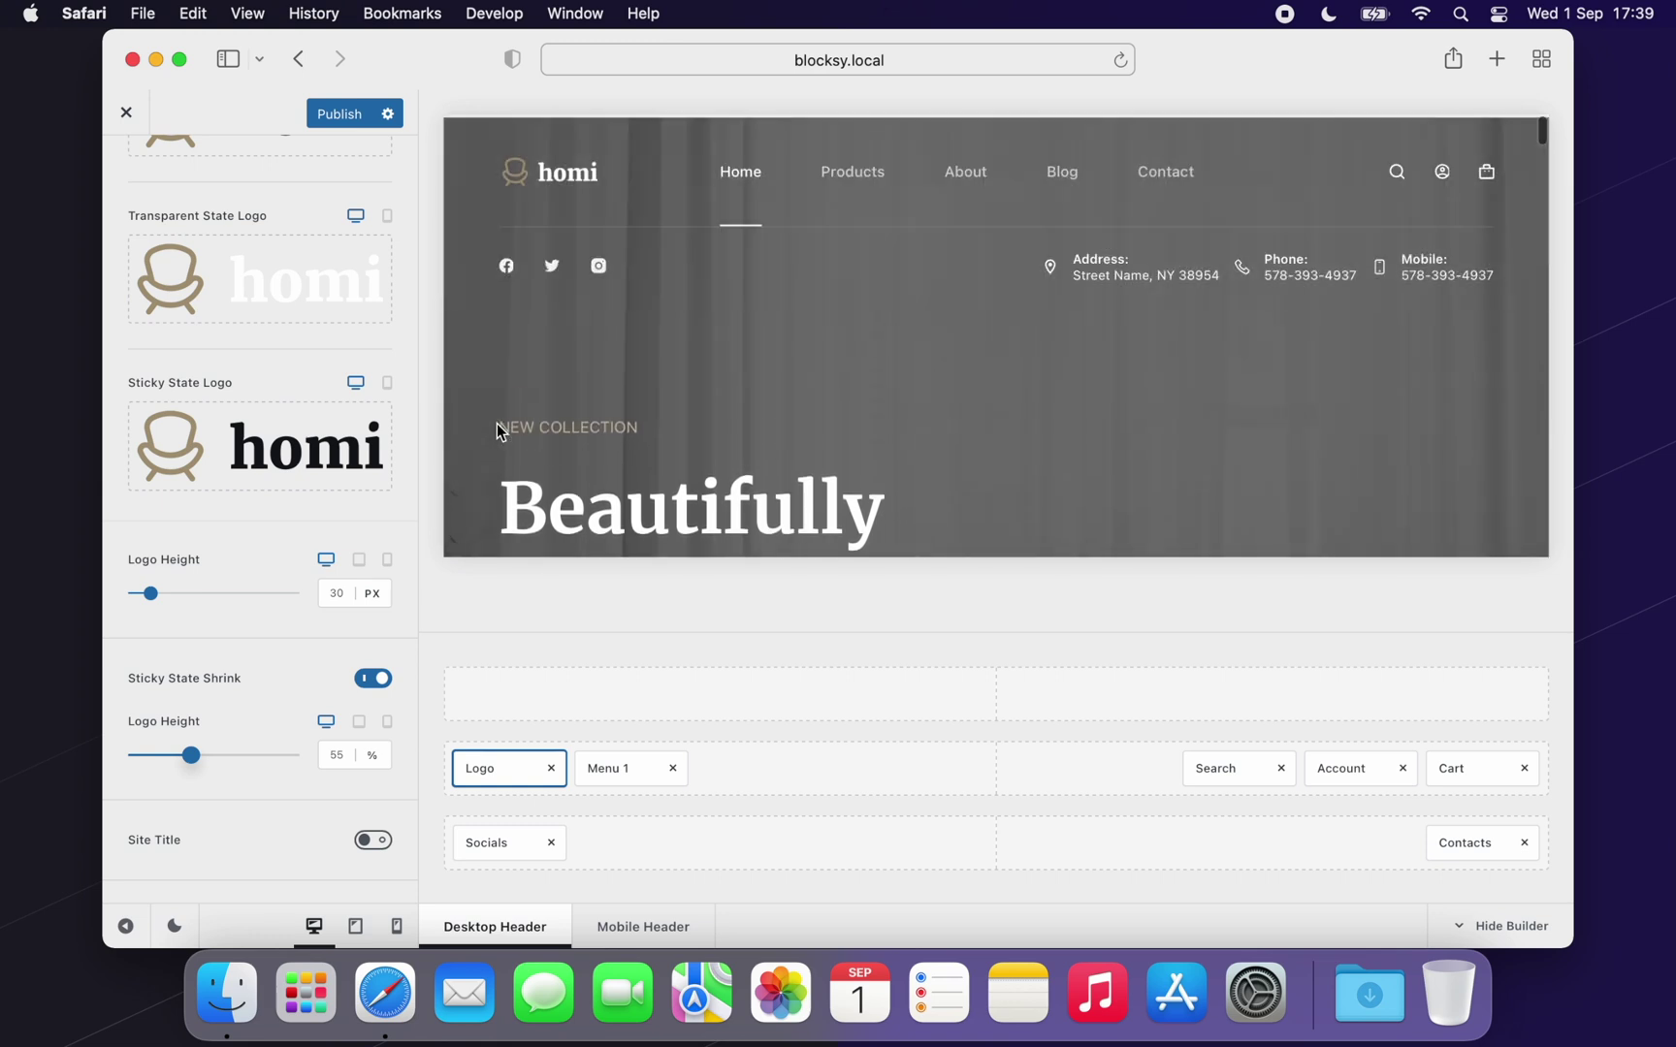
{"action": "scroll", "coordinate": [355, 340], "scroll_direction": "up", "scroll_amount": 5}
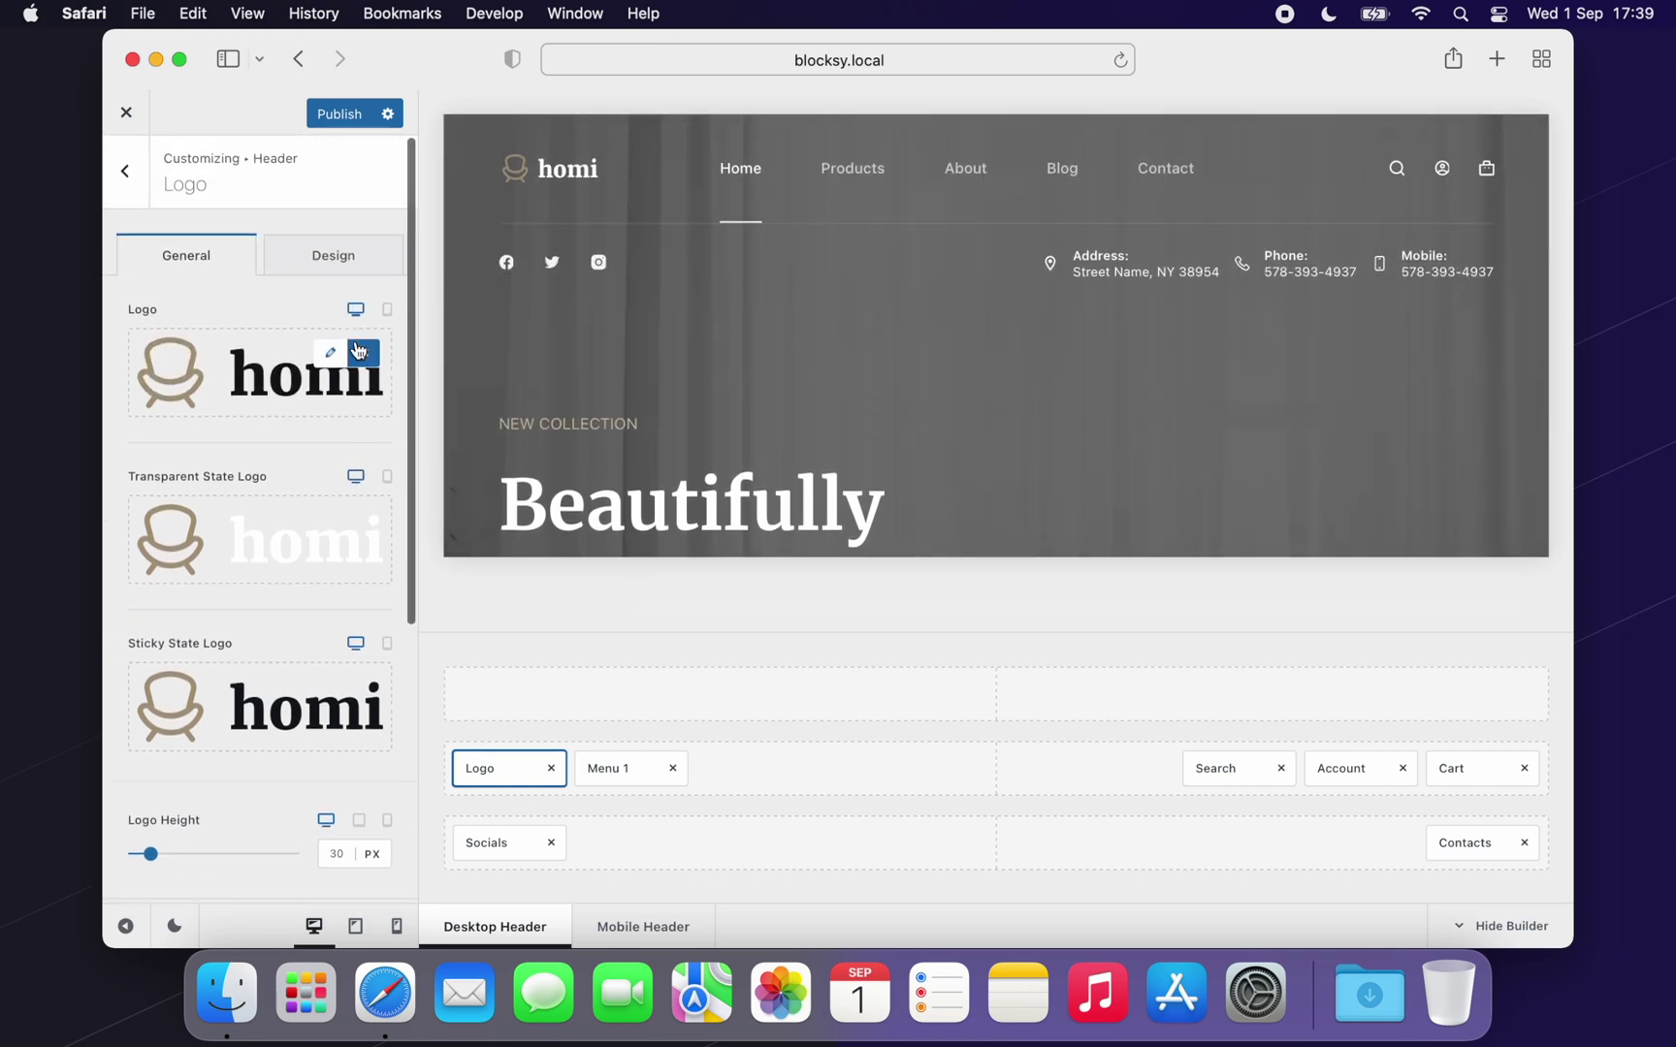
{"action": "left_click", "coordinate": [143, 199]}
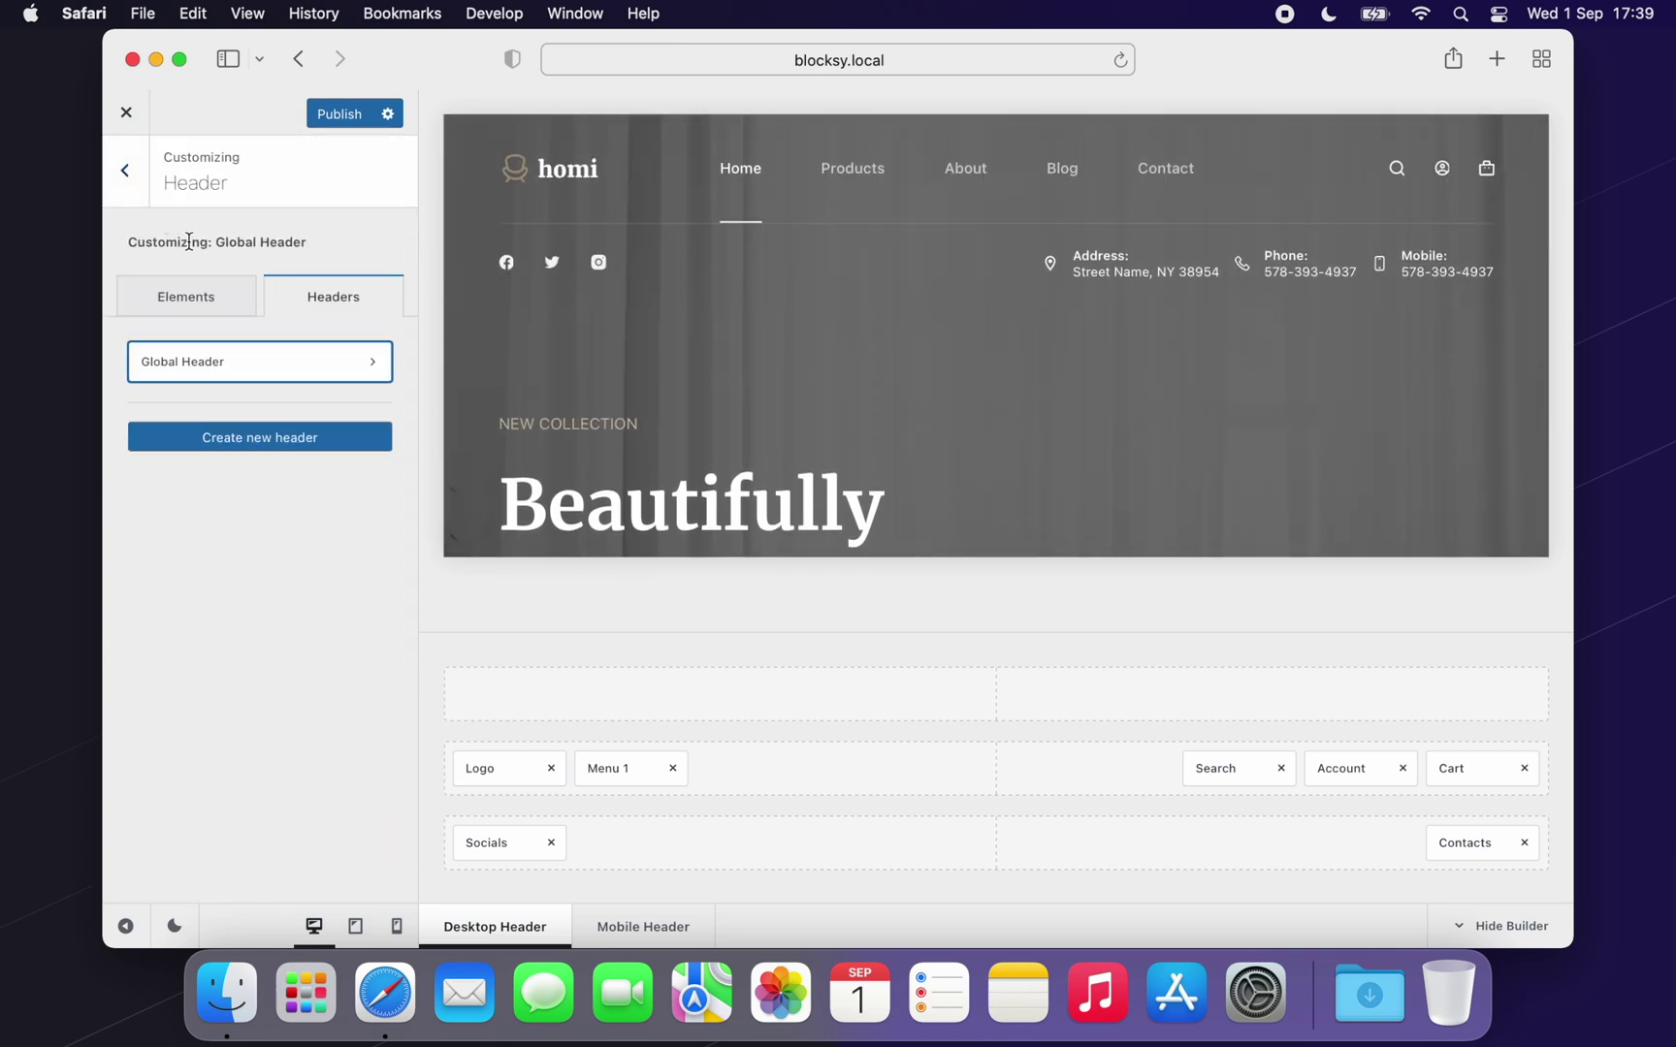
- Drag a Button element into the bottom row beside Socials and open its settings
{"action": "left_click", "coordinate": [236, 296]}
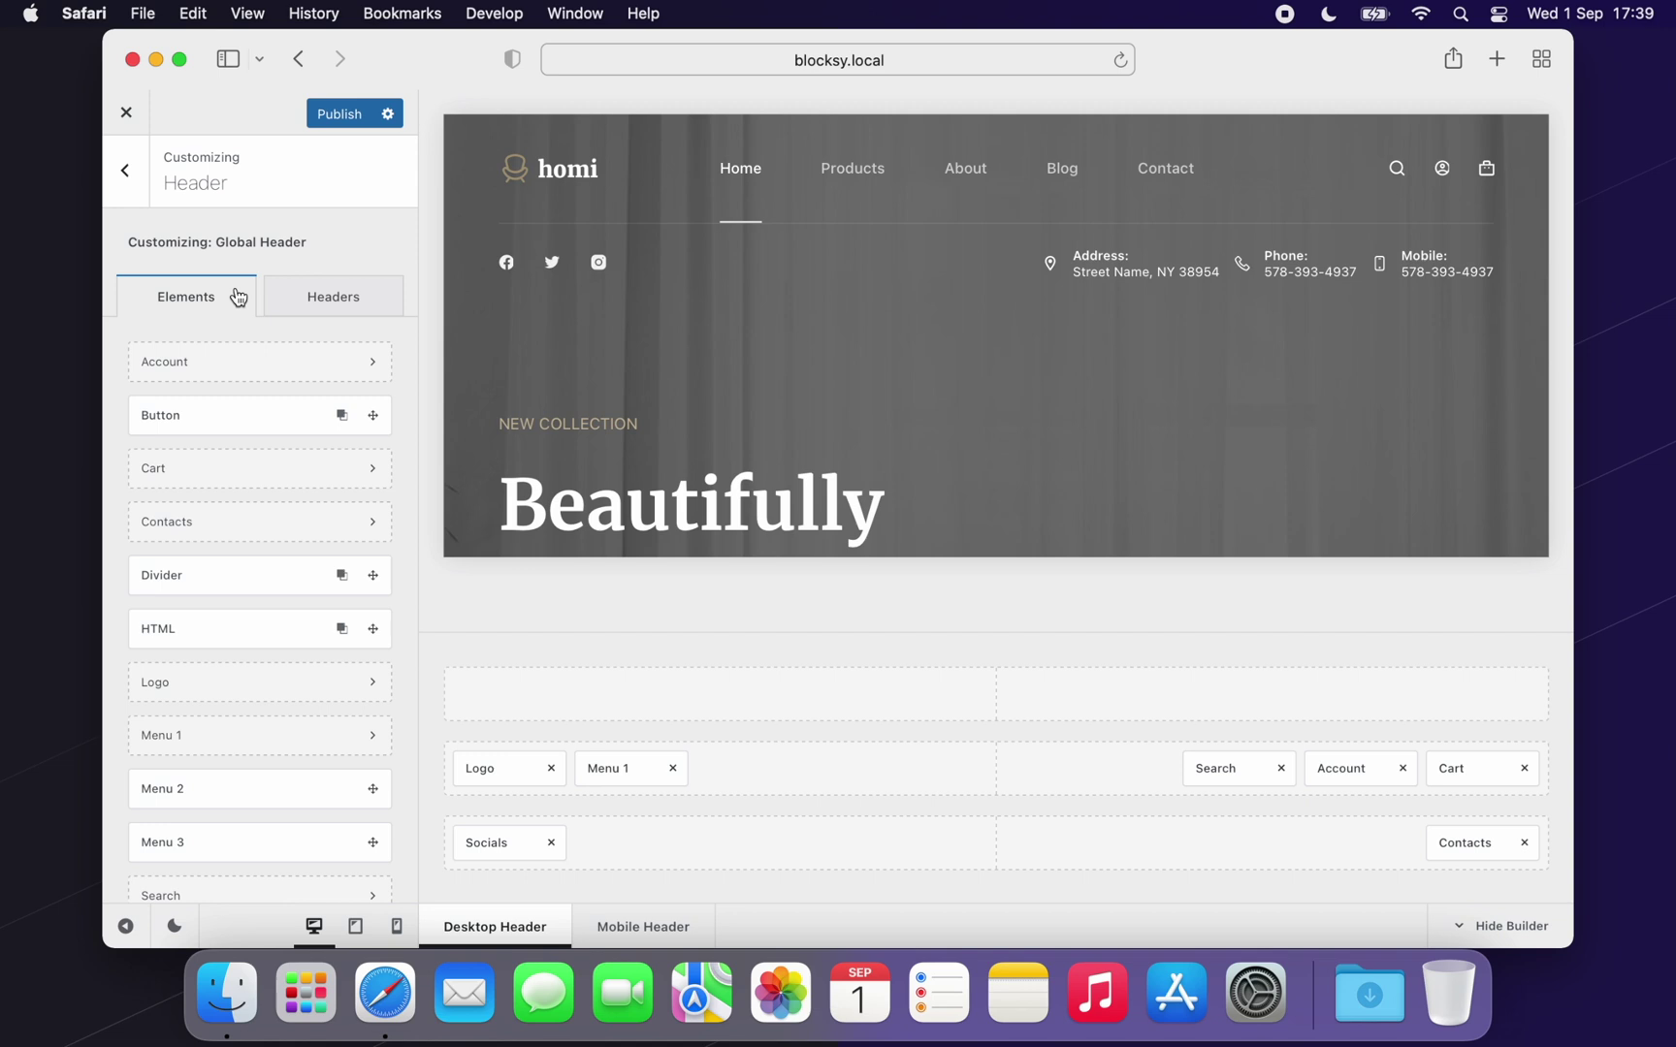
{"action": "left_click_drag", "start_coordinate": [271, 415], "coordinate": [617, 838]}
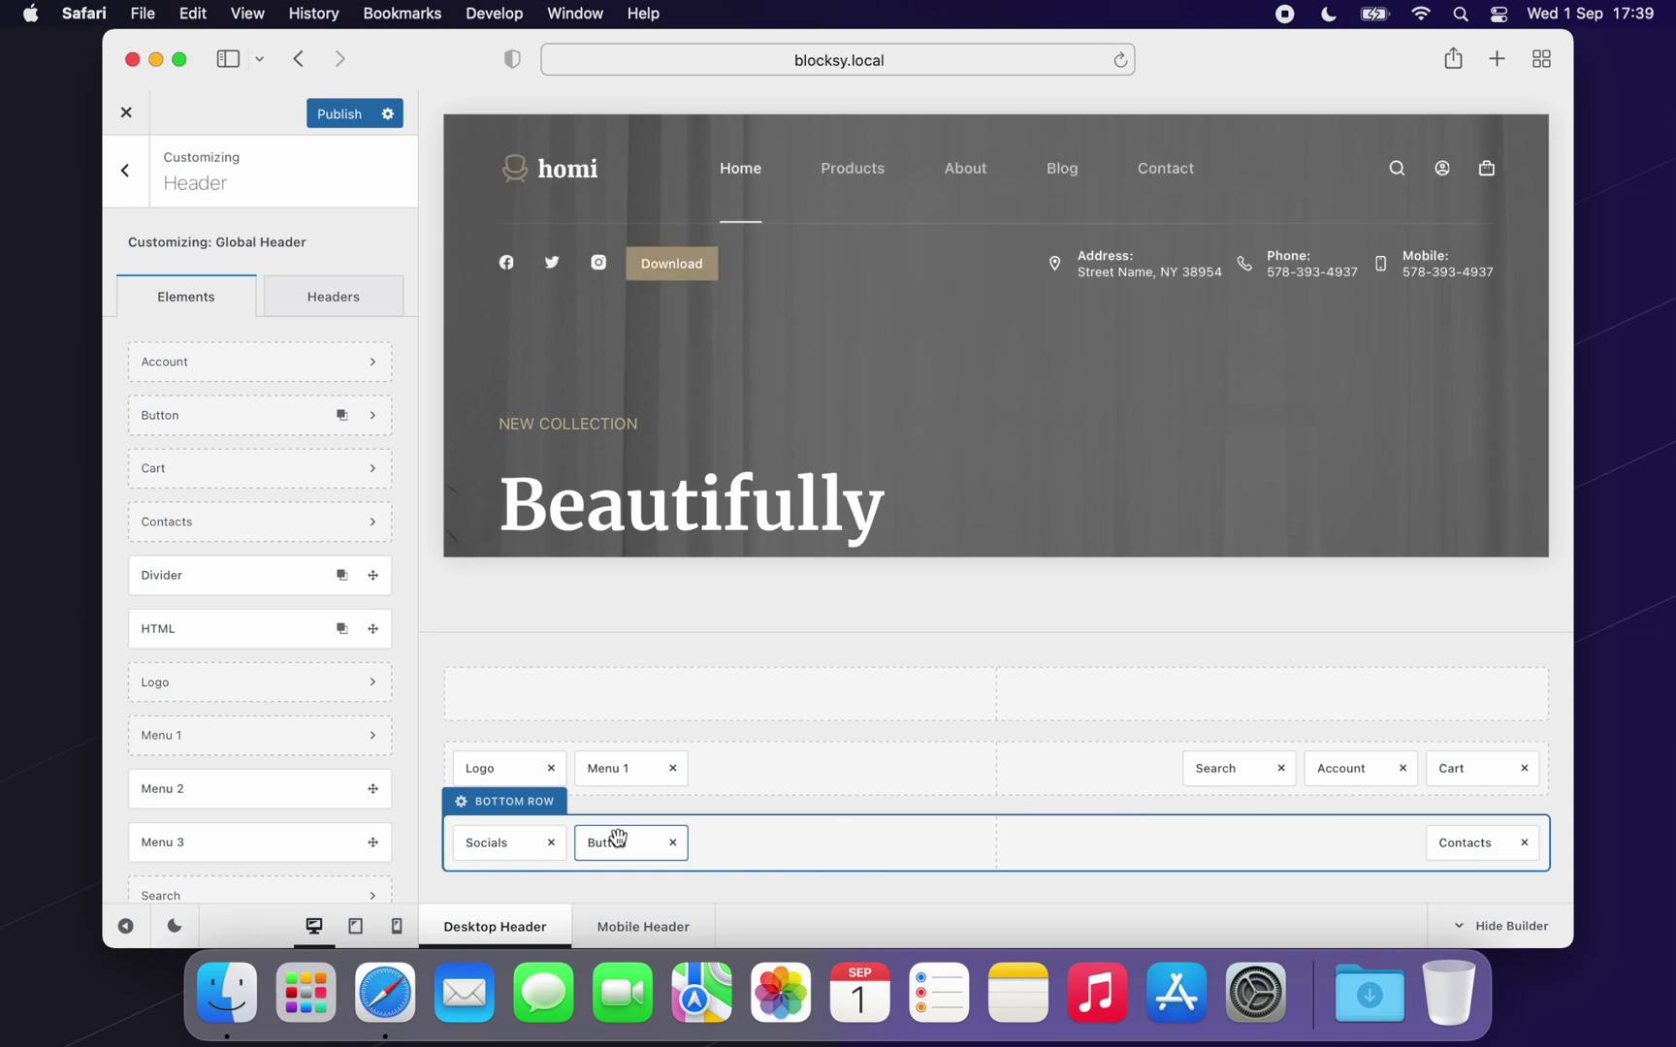
{"action": "left_click", "coordinate": [618, 839]}
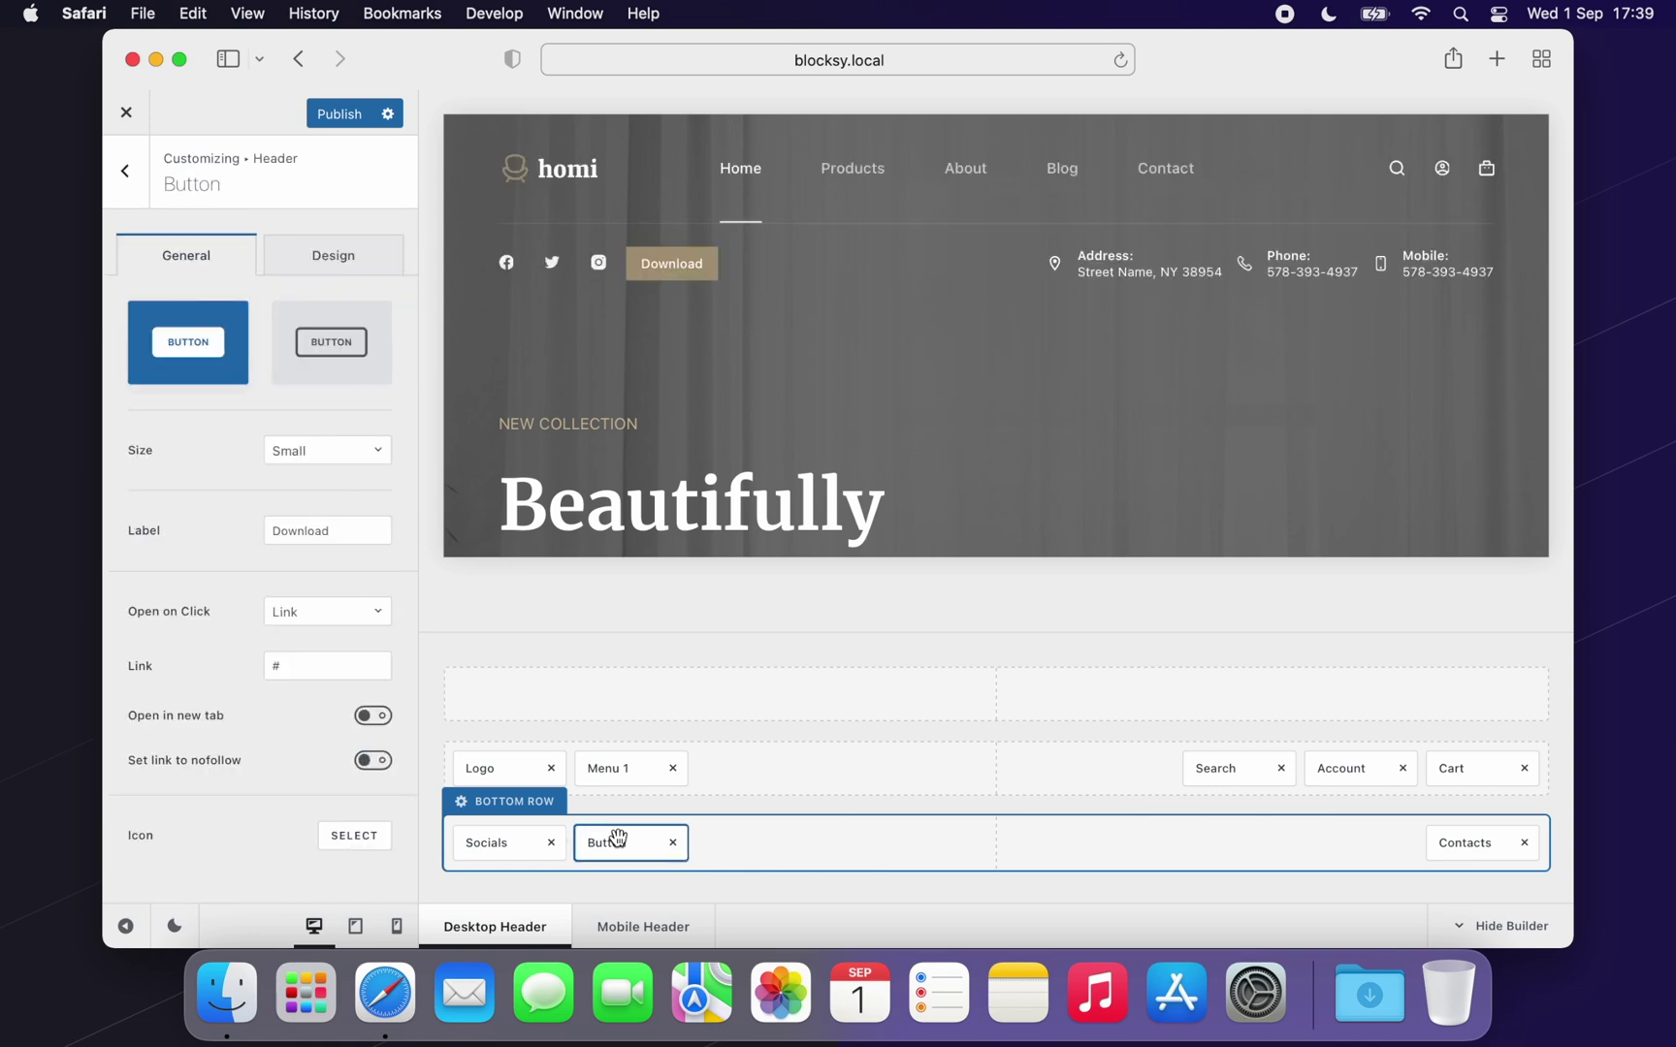
- In Button Design, set Transparent State font color black and button color white
{"action": "left_click", "coordinate": [385, 274]}
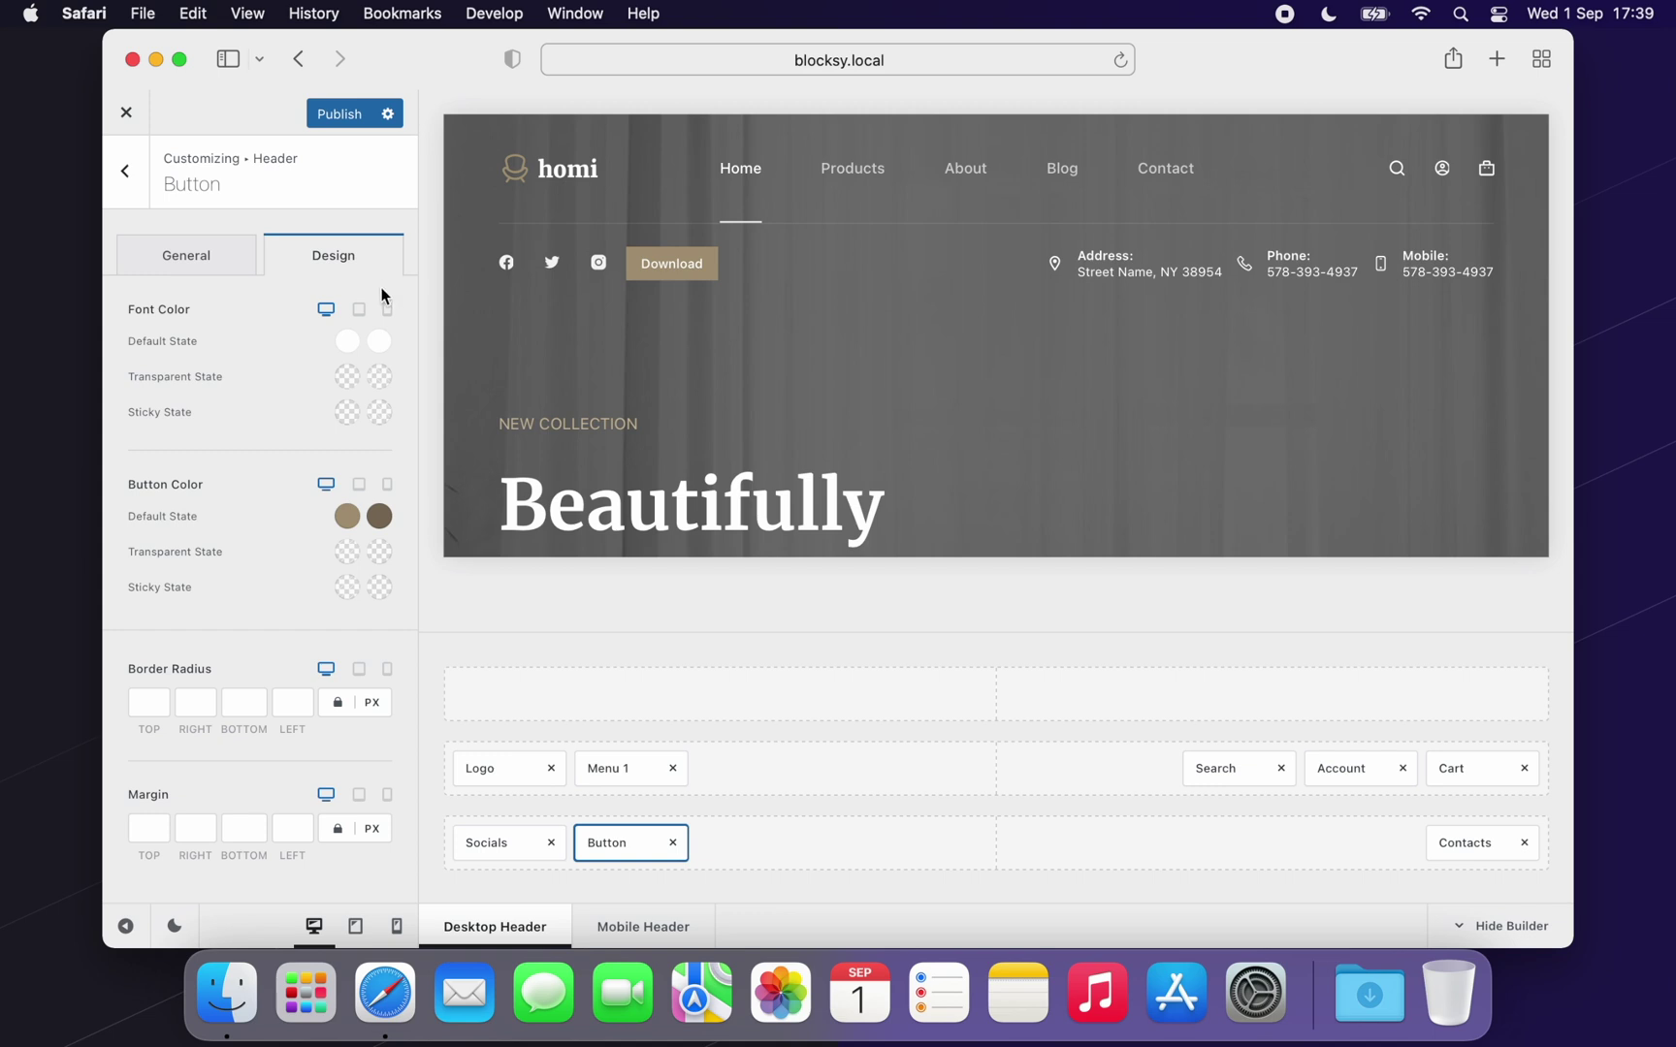
{"action": "left_click", "coordinate": [352, 386]}
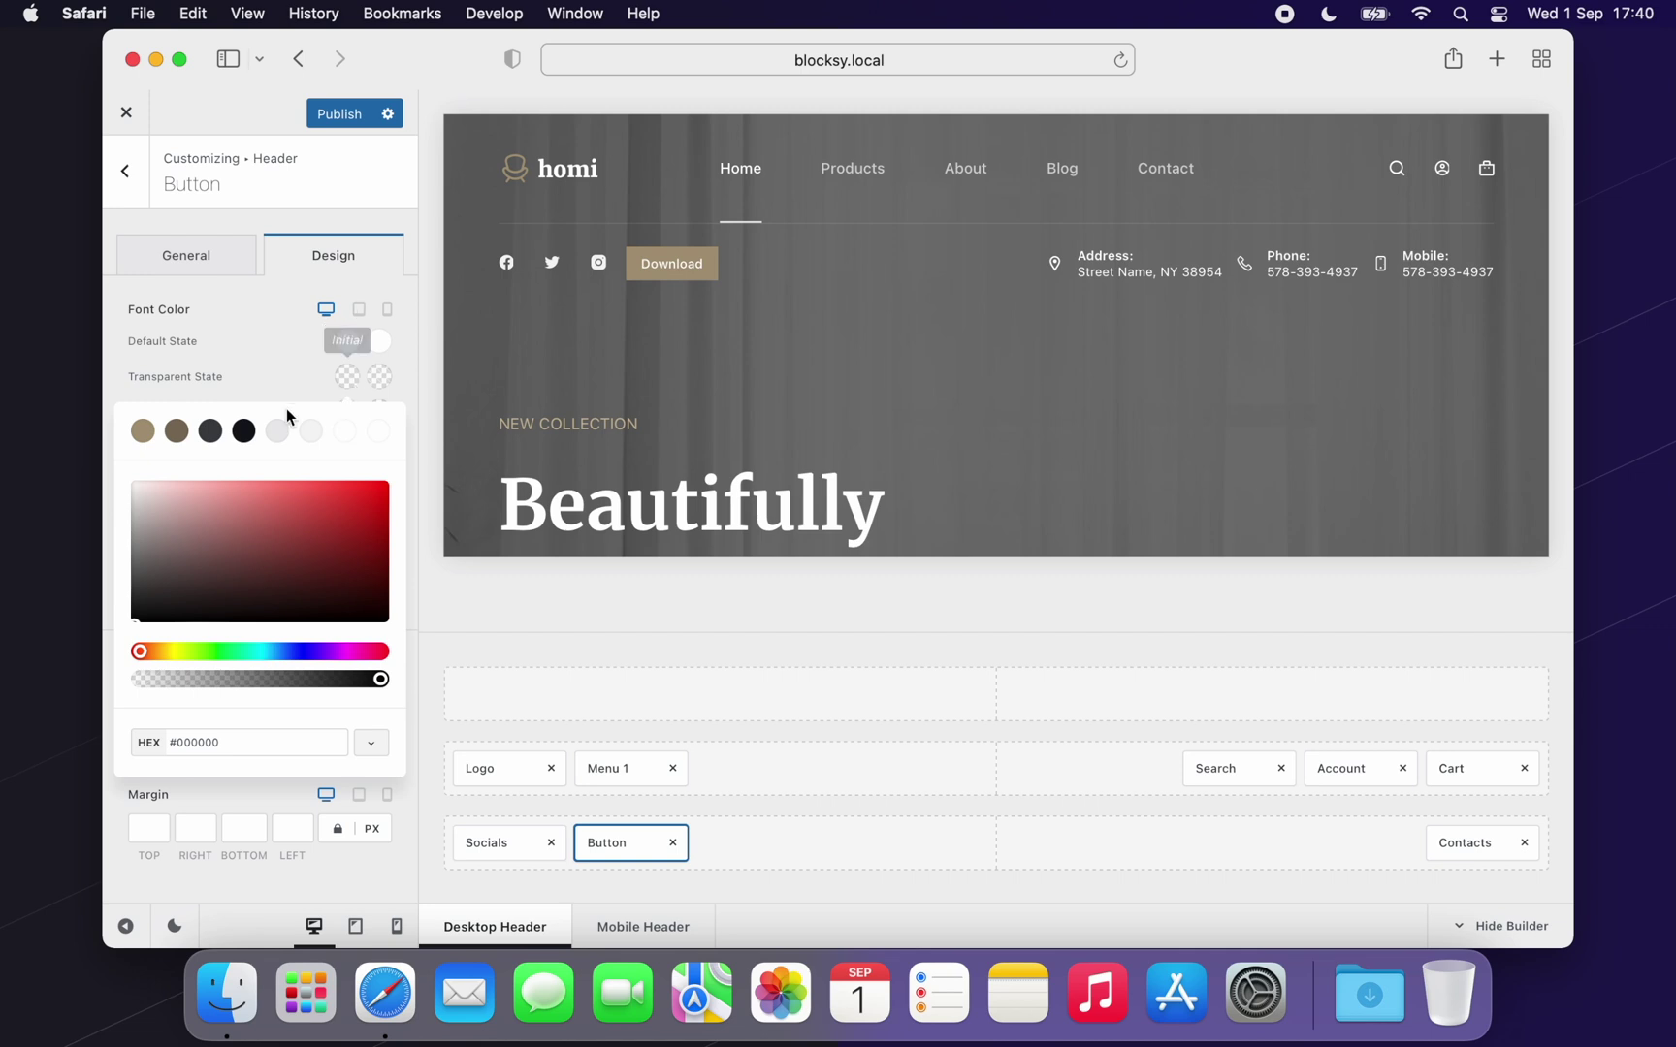
{"action": "left_click", "coordinate": [244, 436]}
{"action": "left_click", "coordinate": [262, 377]}
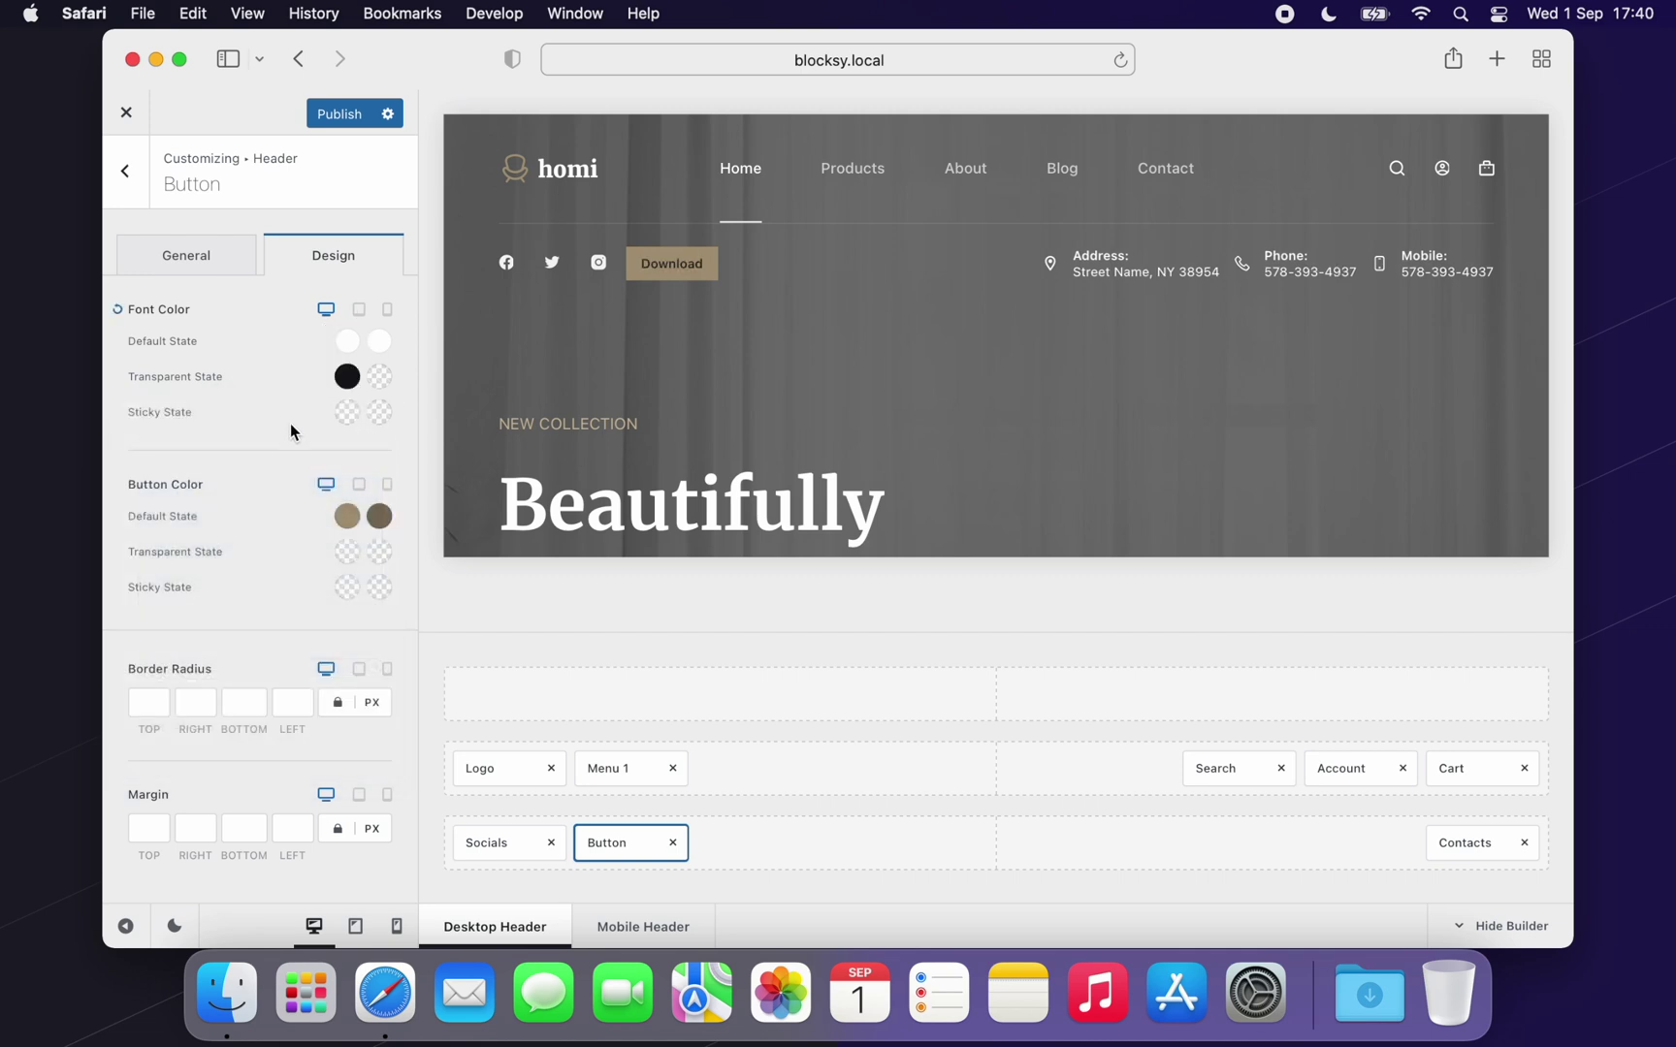
{"action": "left_click", "coordinate": [347, 550]}
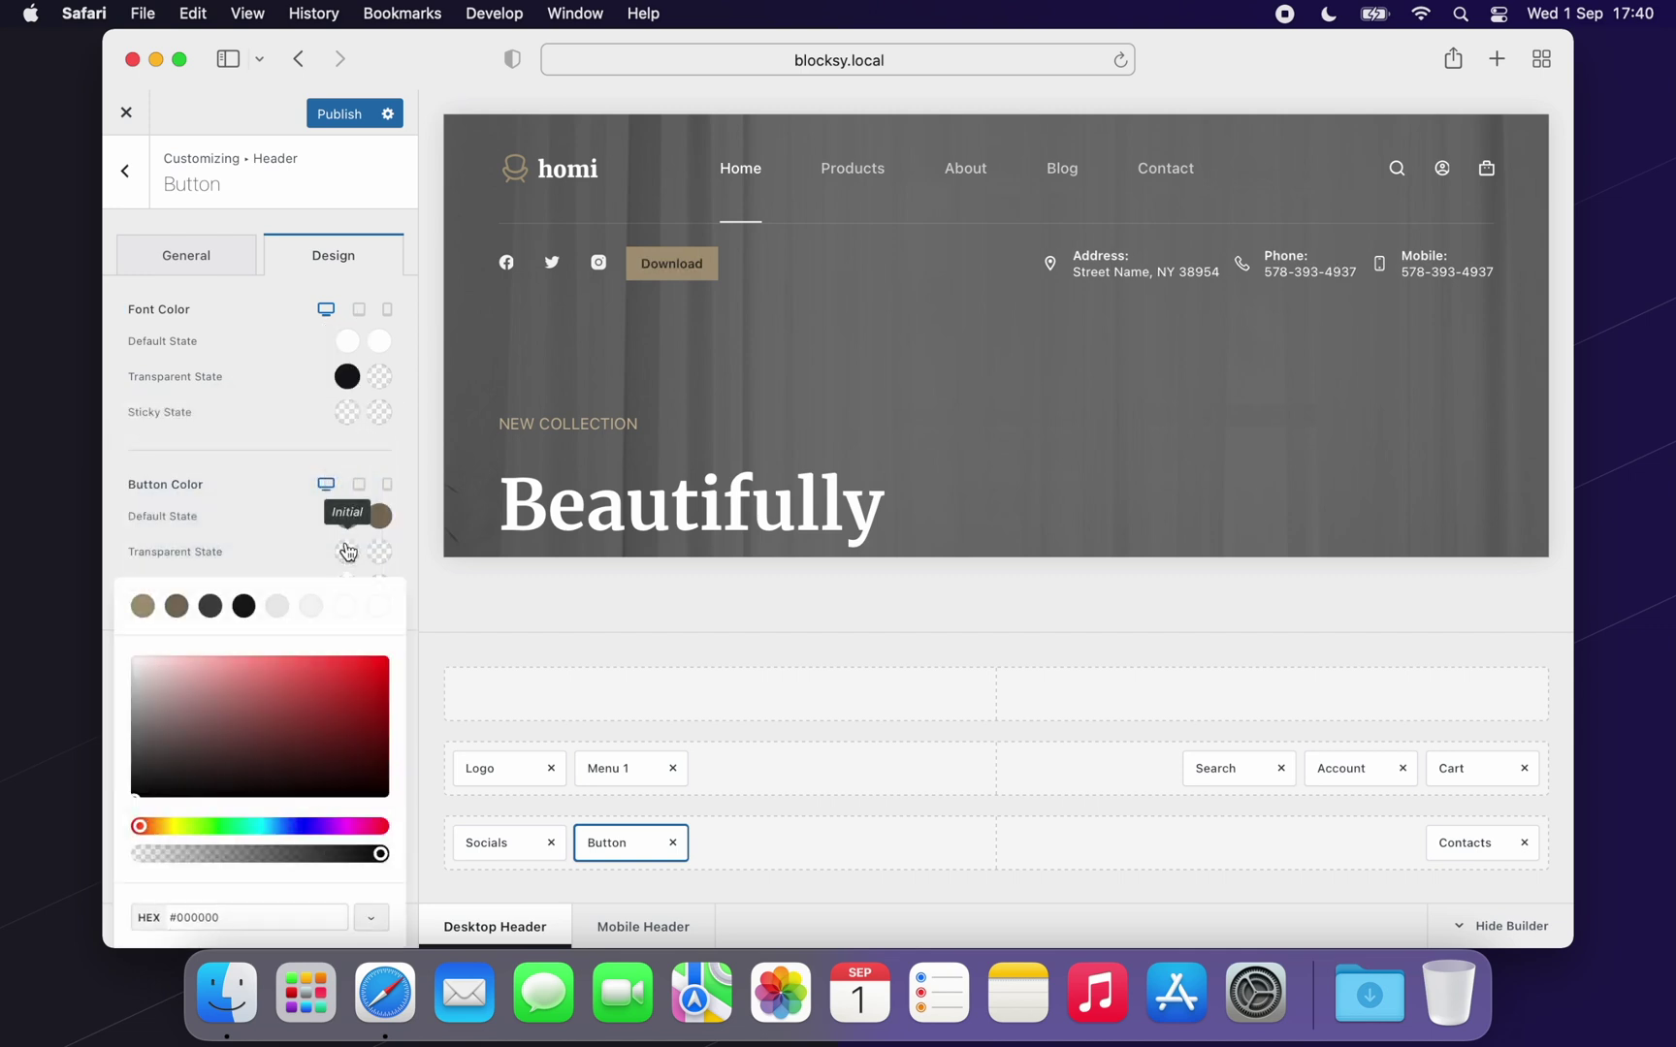
{"action": "left_click", "coordinate": [345, 609]}
{"action": "left_click", "coordinate": [283, 440]}
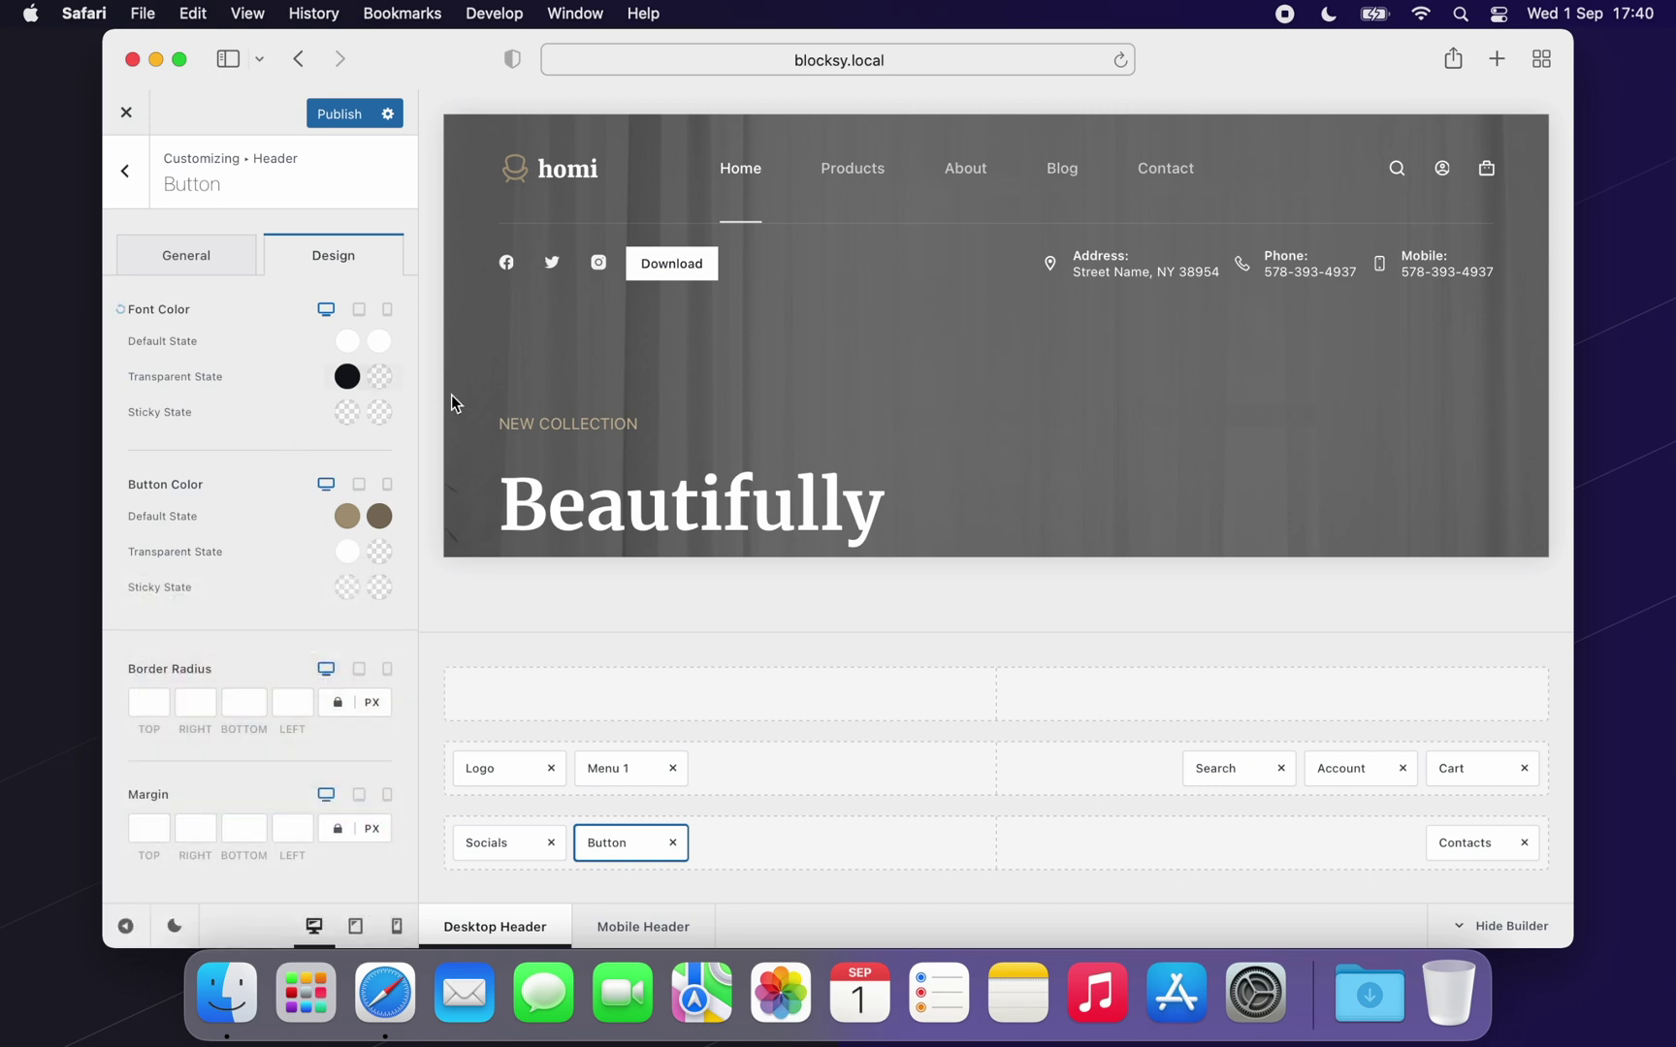
{"action": "scroll", "coordinate": [463, 389], "scroll_direction": "down", "scroll_amount": 1}
{"action": "scroll", "coordinate": [464, 389], "scroll_direction": "down", "scroll_amount": 3}
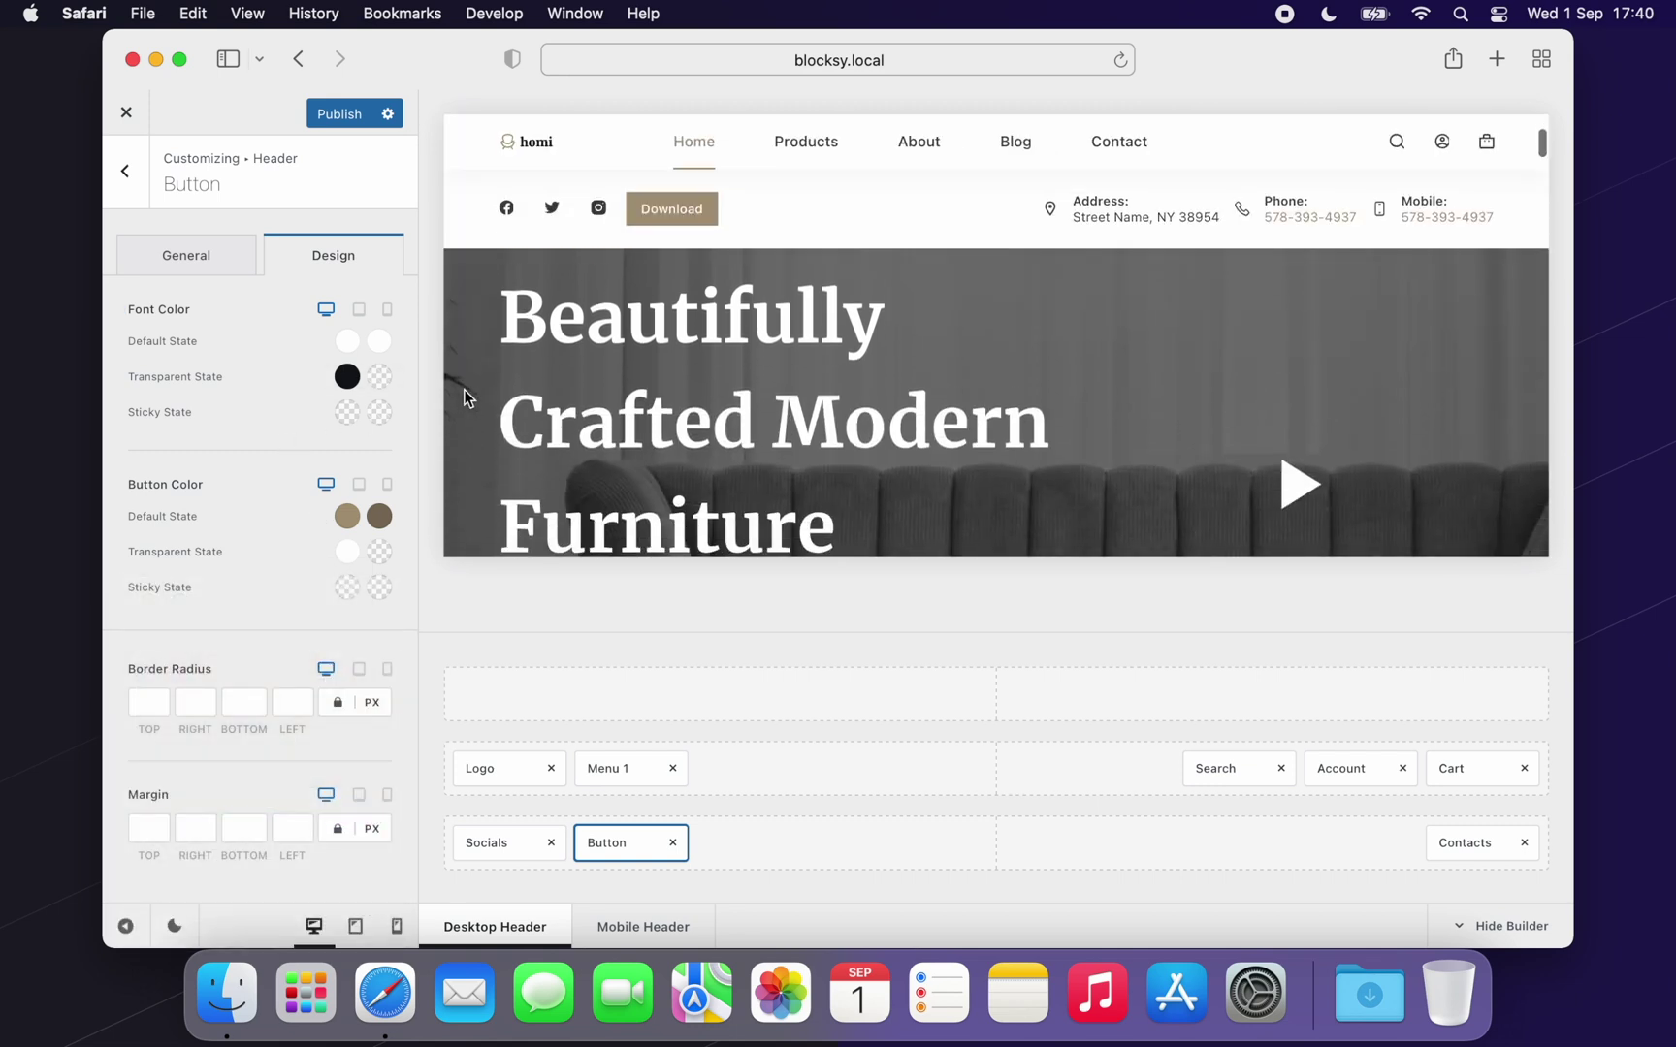
{"action": "scroll", "coordinate": [464, 388], "scroll_direction": "up", "scroll_amount": 1}
{"action": "scroll", "coordinate": [464, 389], "scroll_direction": "up", "scroll_amount": 2}
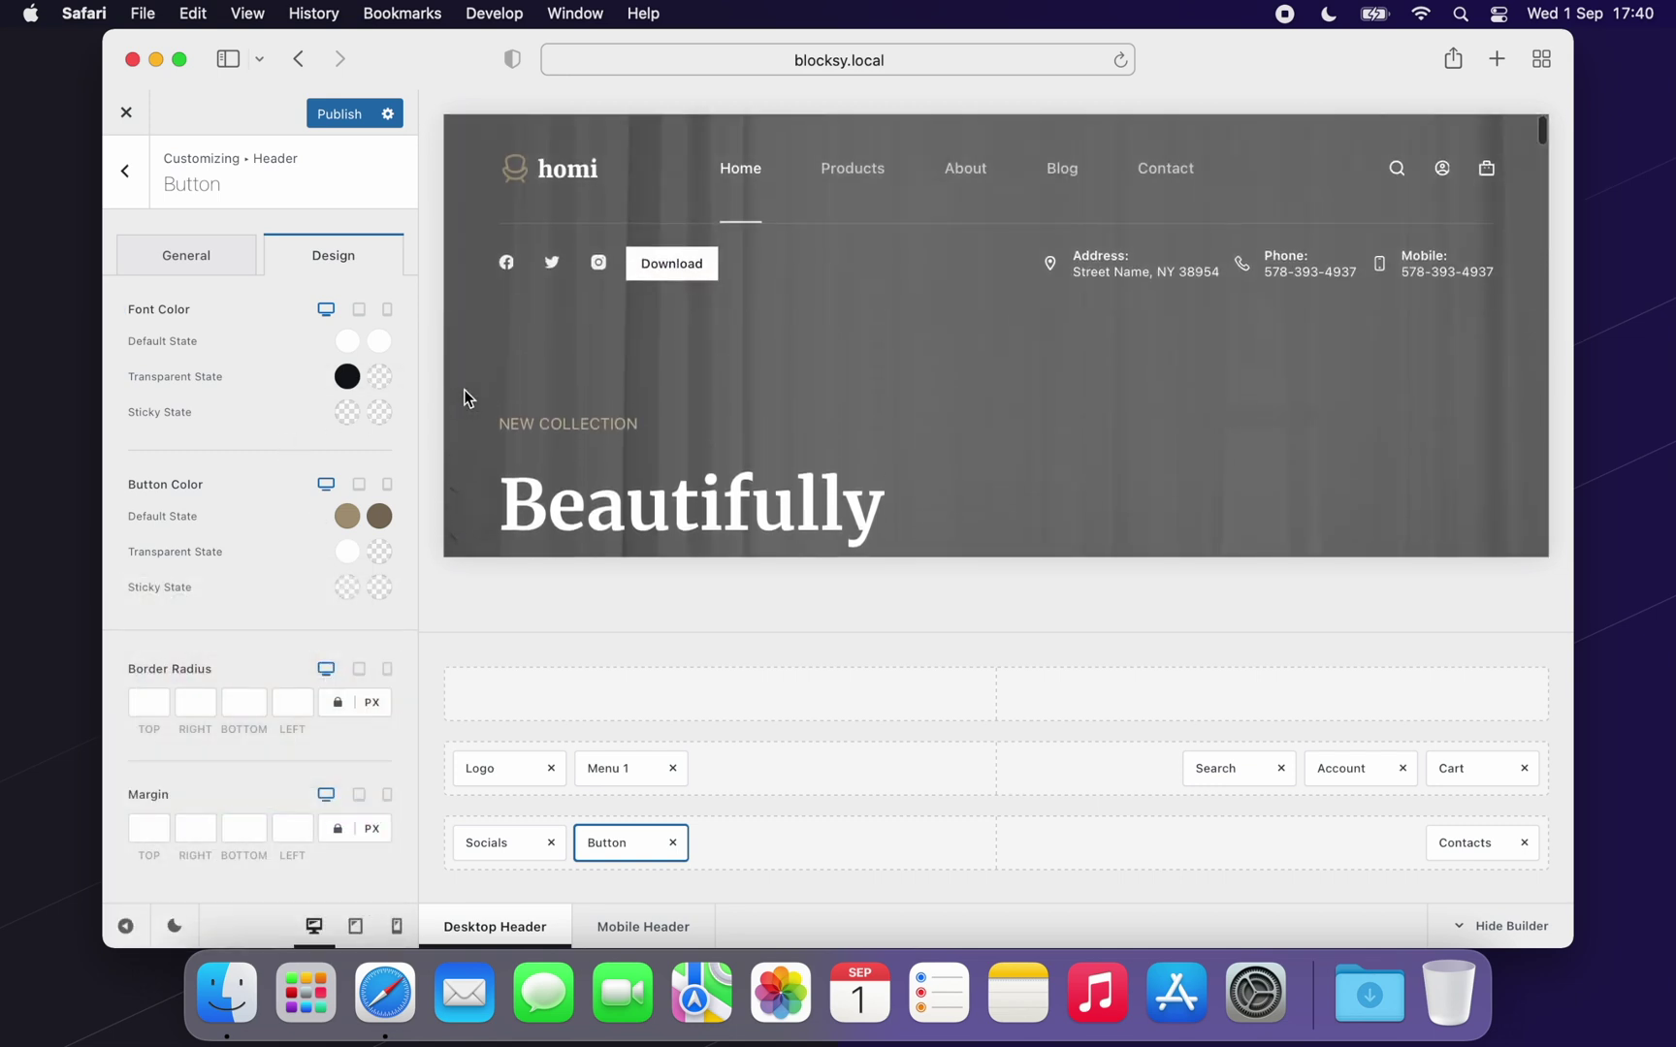